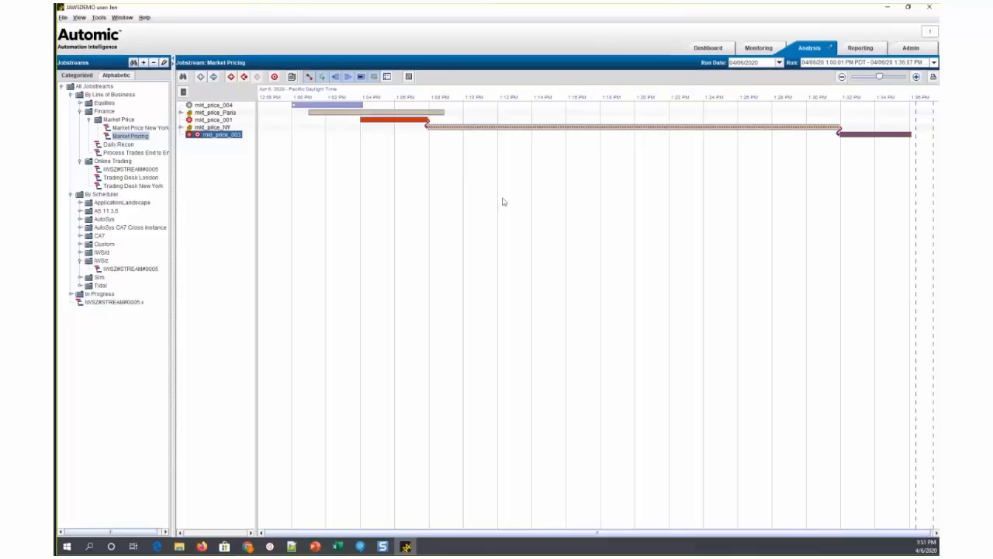
# Step: Display the 04/06/20 12:30:00 PM run of the Market Pricing jobstream and expand its mkt_price_NY box to show the full job names
pyautogui.click(889, 65)
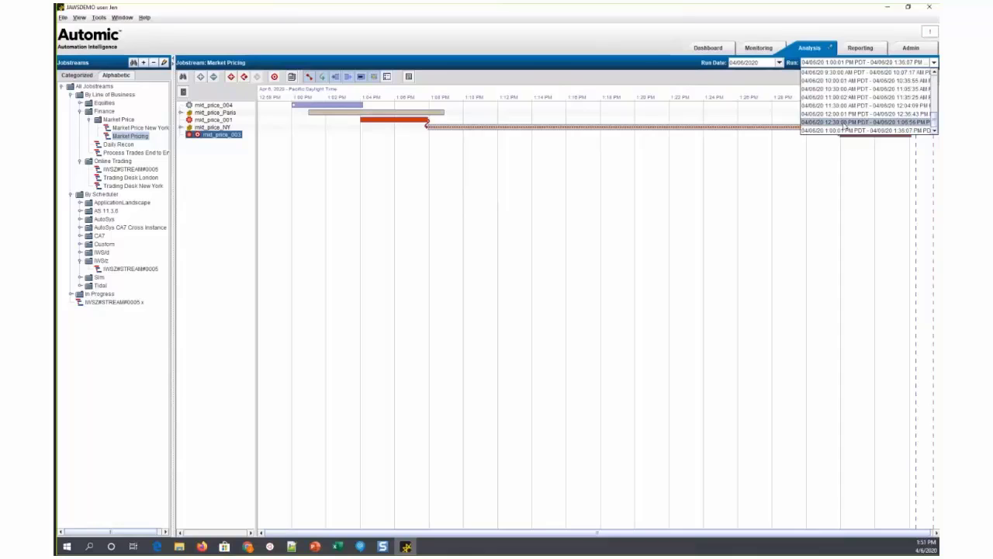
pyautogui.click(845, 123)
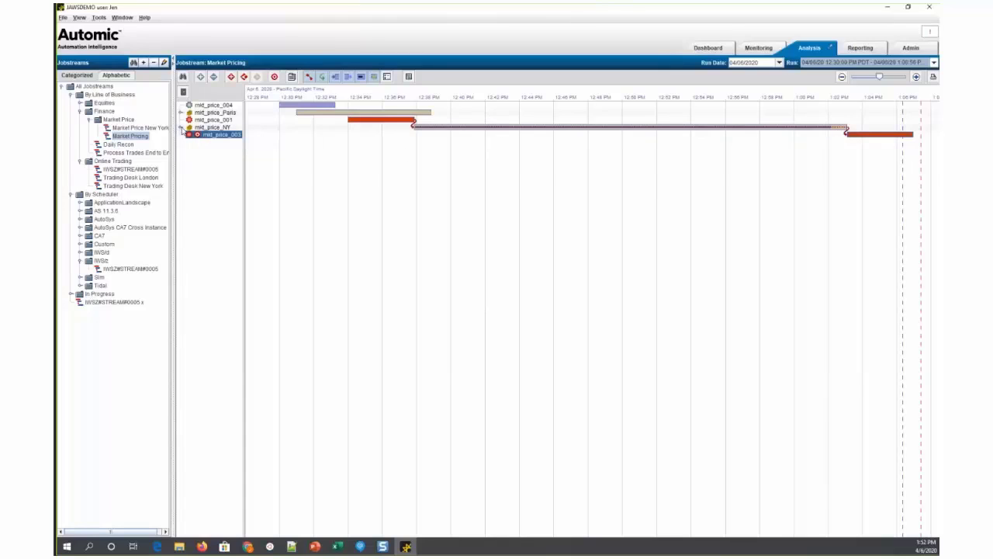
pyautogui.click(182, 128)
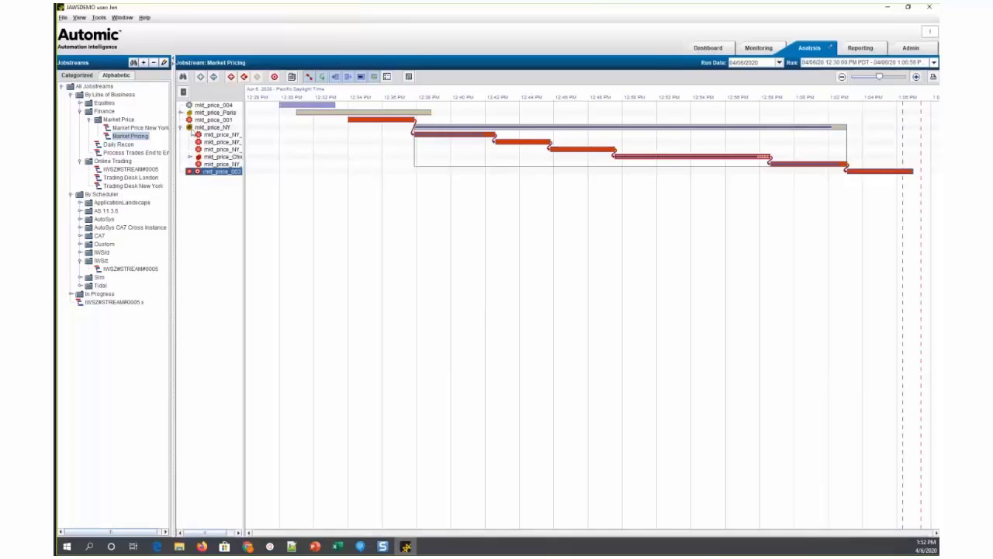
pyautogui.click(208, 128)
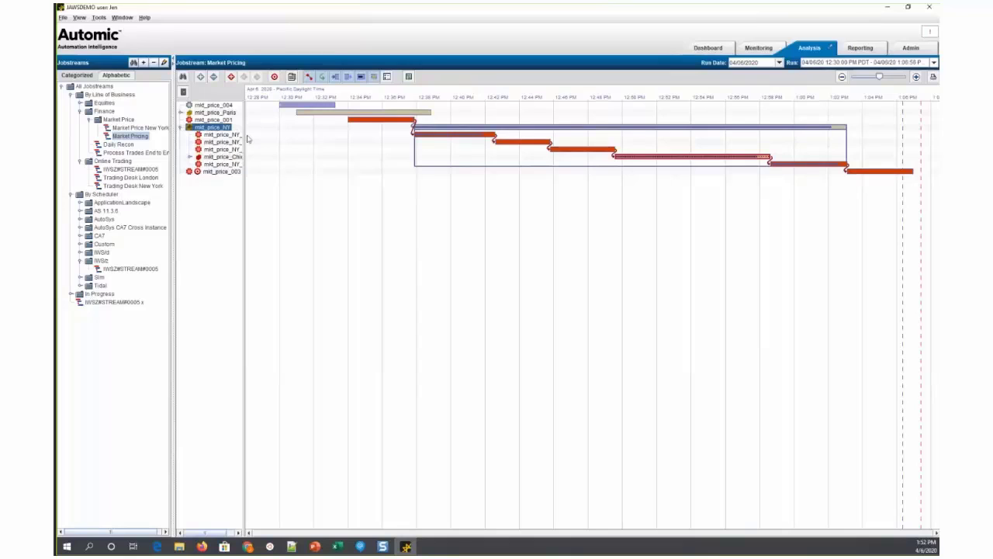
pyautogui.moveTo(246, 139); pyautogui.dragTo(266, 140)
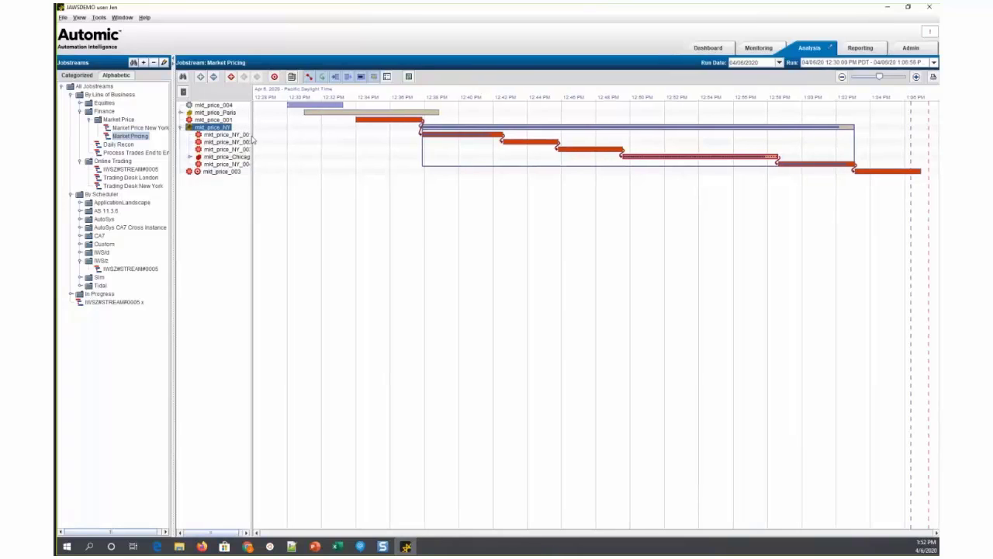
pyautogui.click(842, 77)
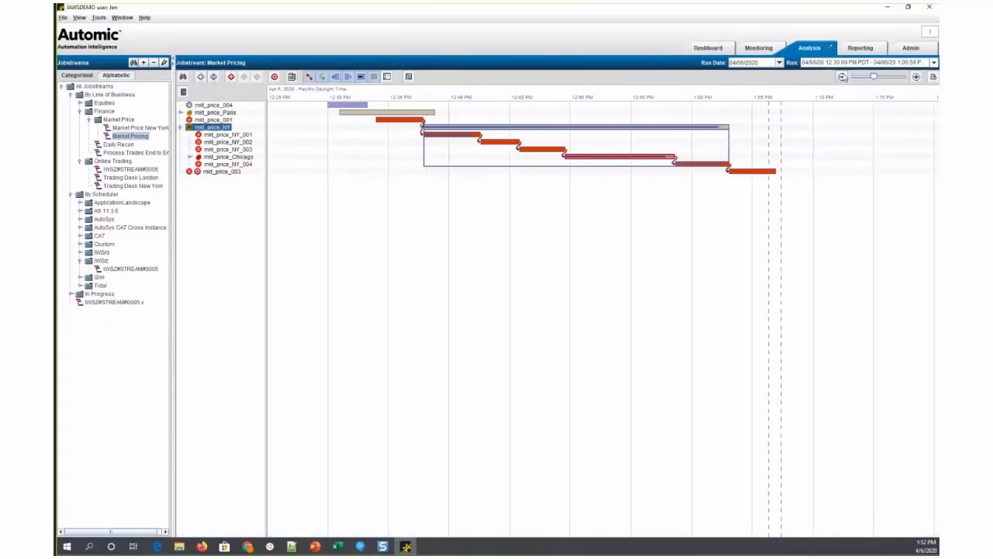
# Step: Expand the mkt_price_Chicago box inside mkt_price_NY and highlight its successor job mkt_price_NY_004
pyautogui.click(220, 158)
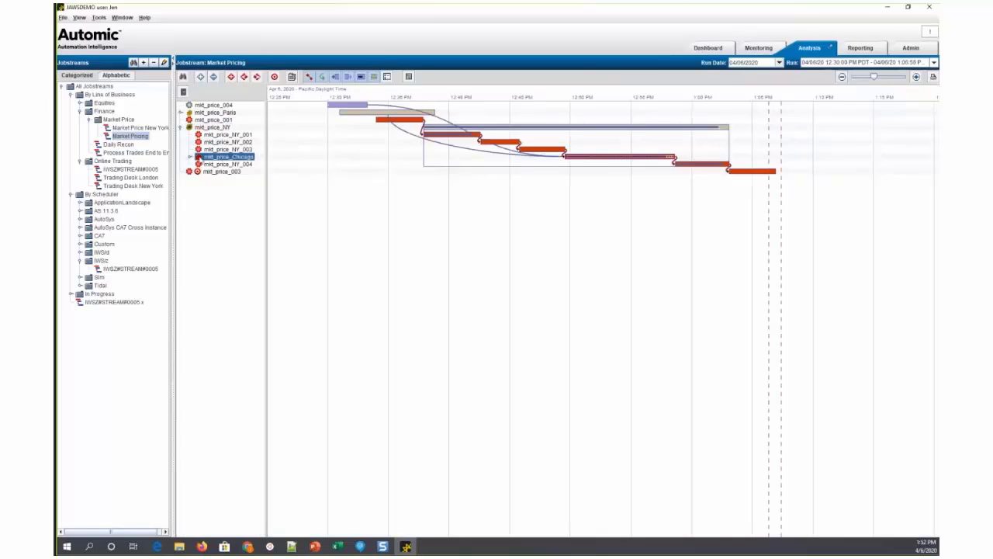
pyautogui.click(191, 157)
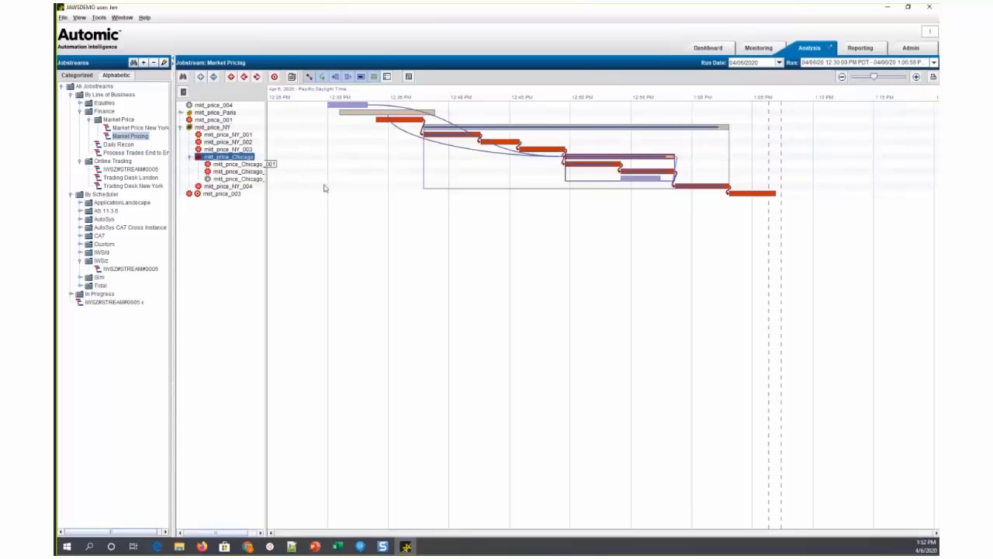
pyautogui.moveTo(265, 206); pyautogui.dragTo(282, 205)
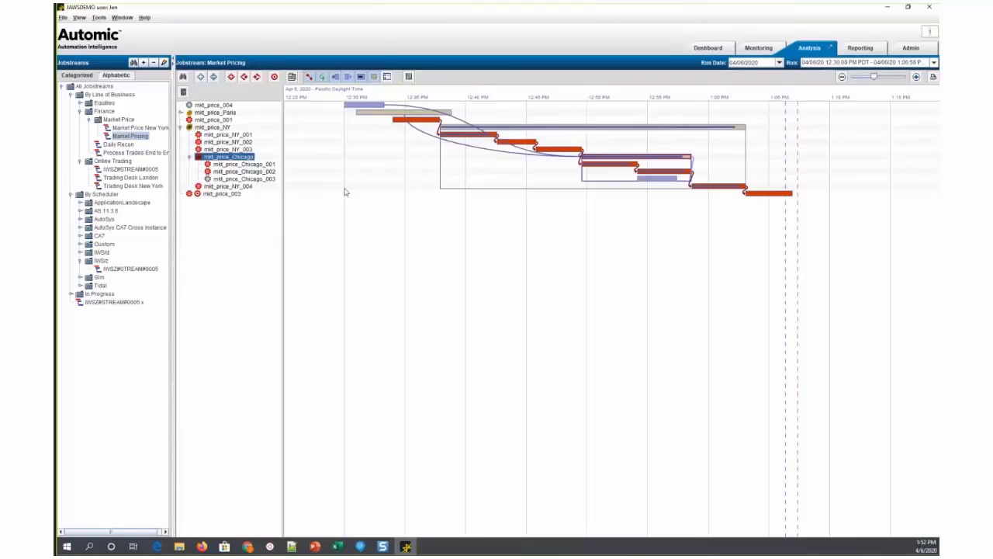
pyautogui.click(244, 188)
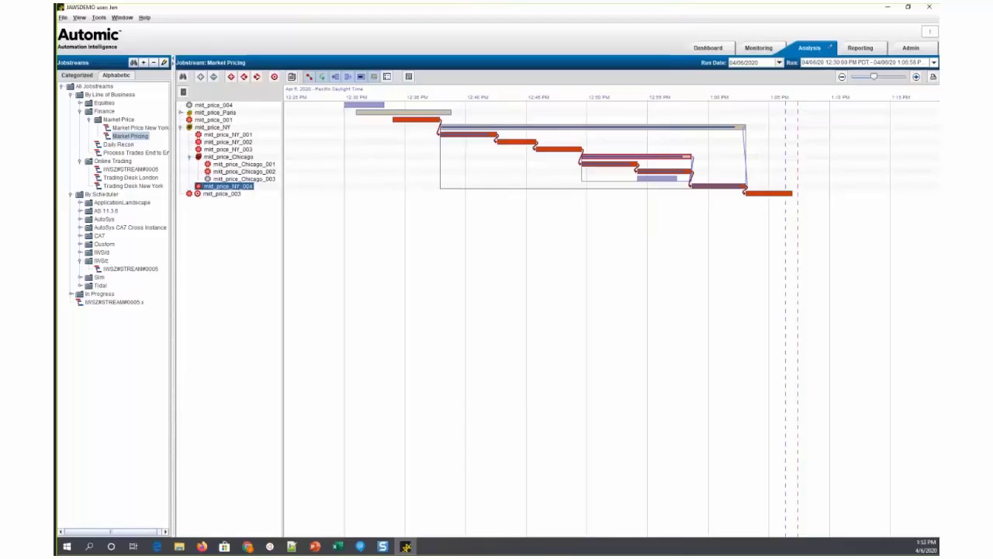
# Step: Switch to the Terma Web UI in the browser and start a new simulation from the Simulation area
pyautogui.click(247, 546)
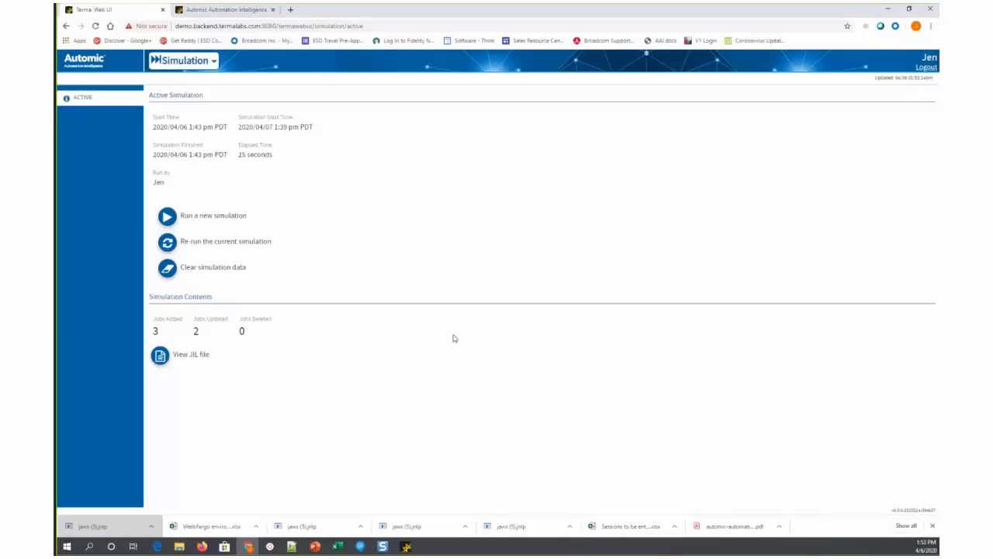
pyautogui.click(213, 68)
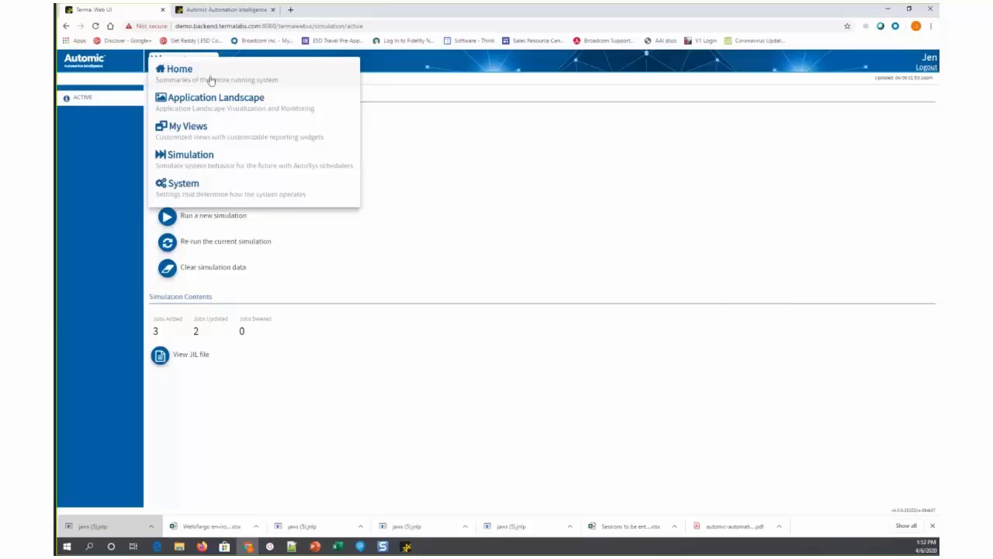
pyautogui.click(203, 162)
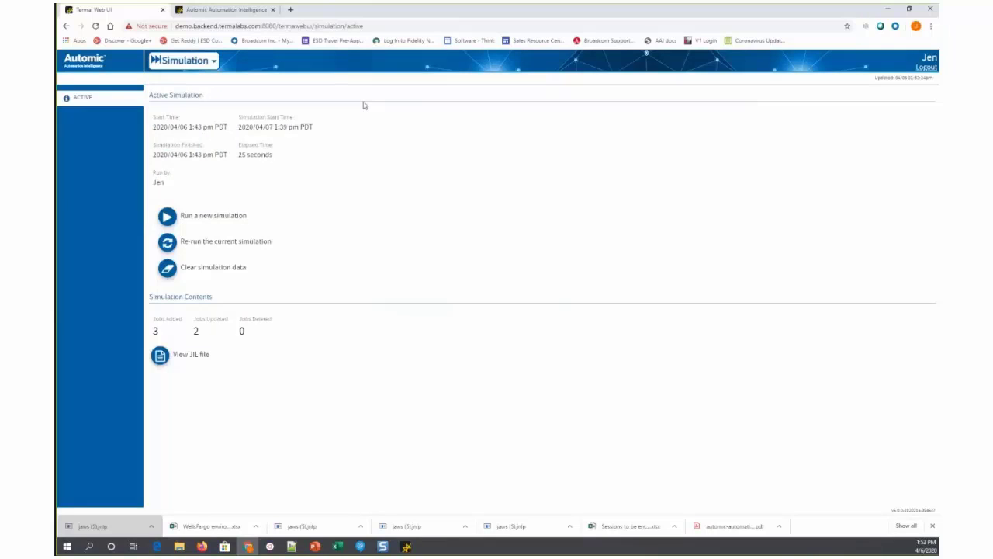
pyautogui.click(165, 218)
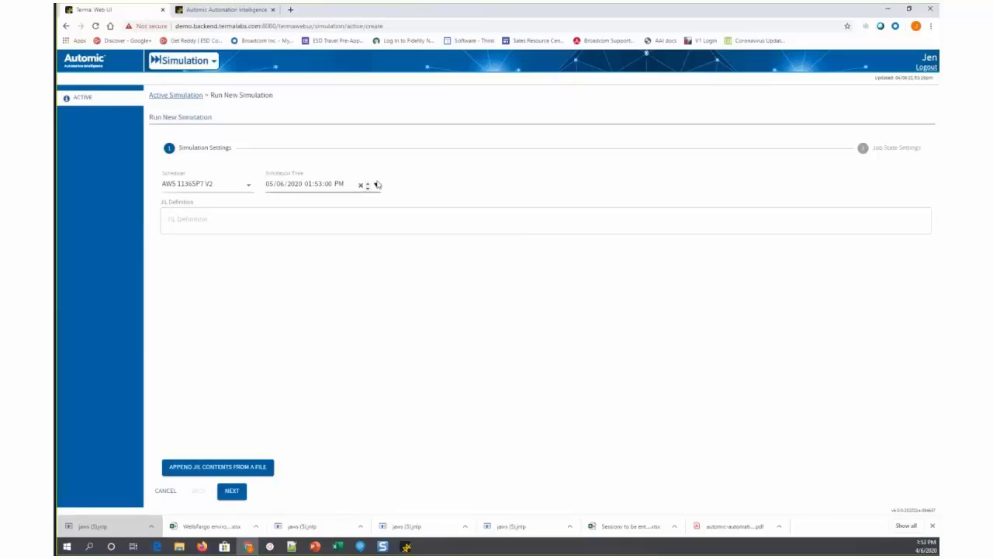
# Step: Set the simulation date to April 7, 2020
pyautogui.click(375, 186)
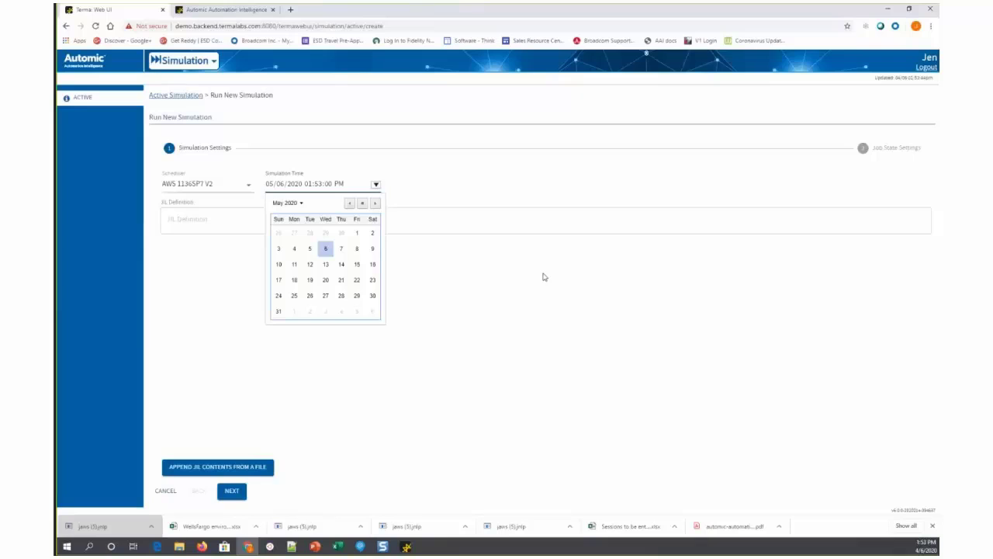
pyautogui.click(349, 203)
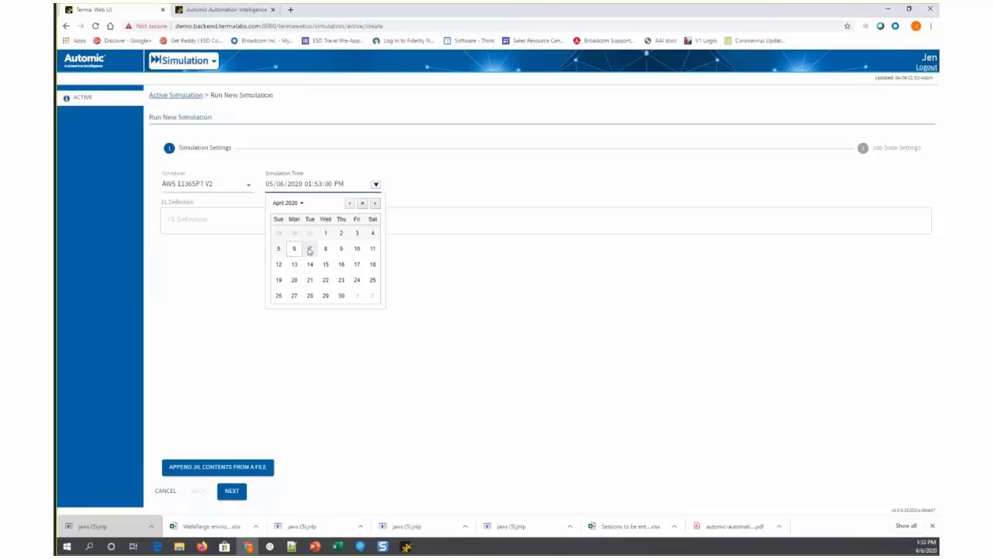
pyautogui.click(309, 249)
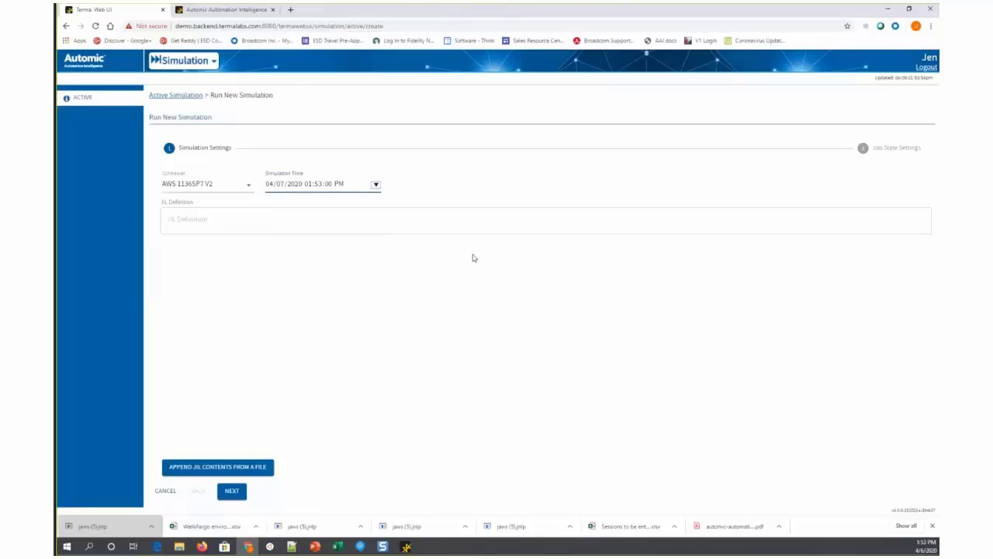
# Step: Append the contents of new_jobs.jil to the simulation's JIL definition
pyautogui.click(433, 227)
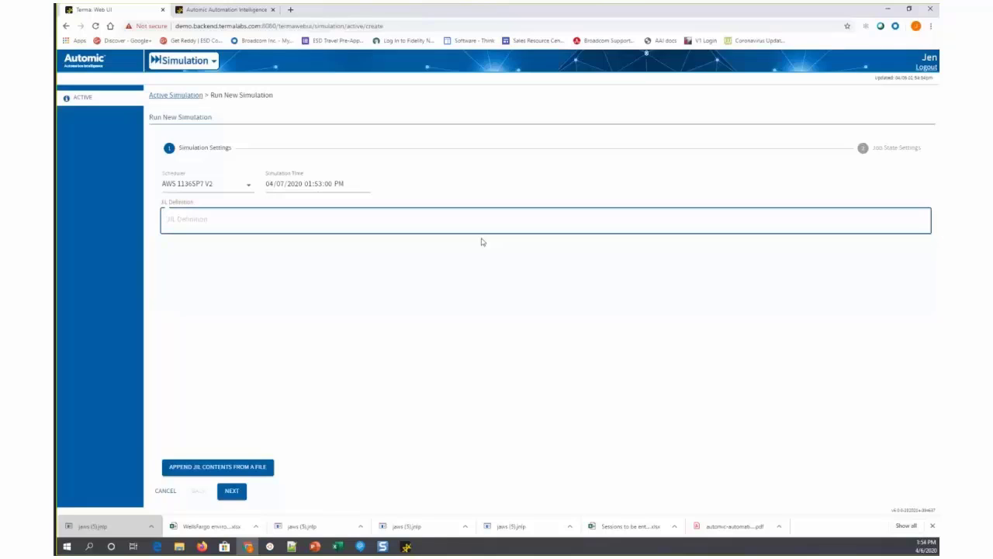
pyautogui.click(253, 468)
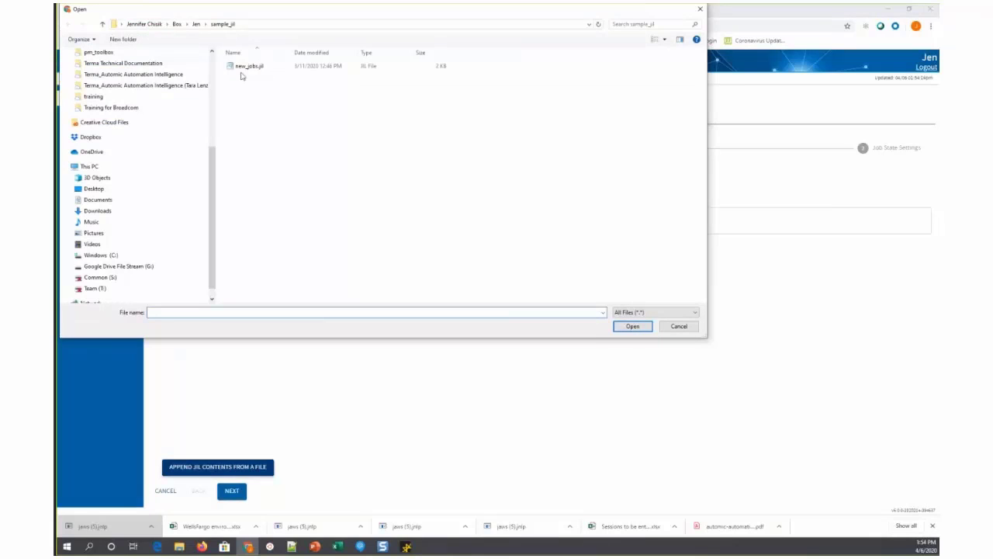
pyautogui.click(244, 69)
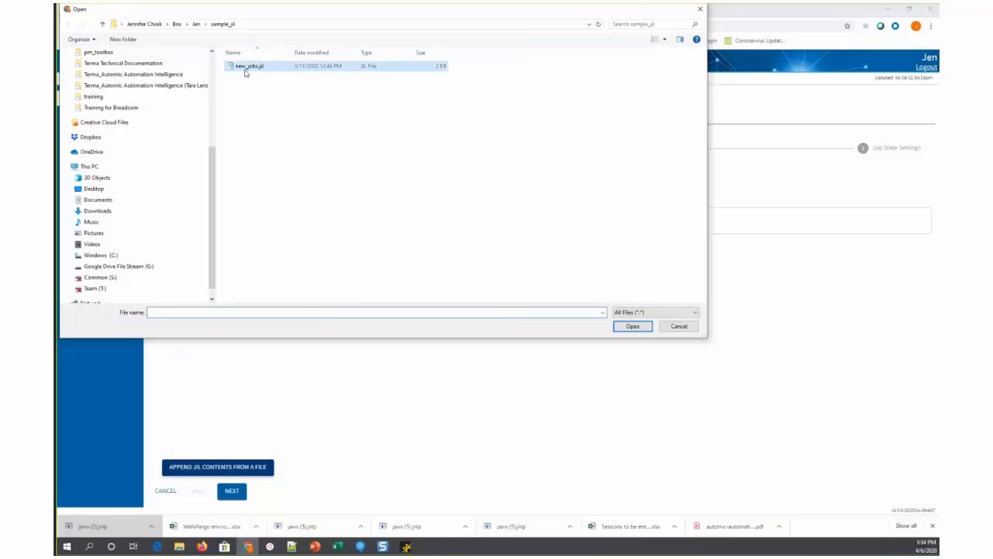
pyautogui.click(633, 326)
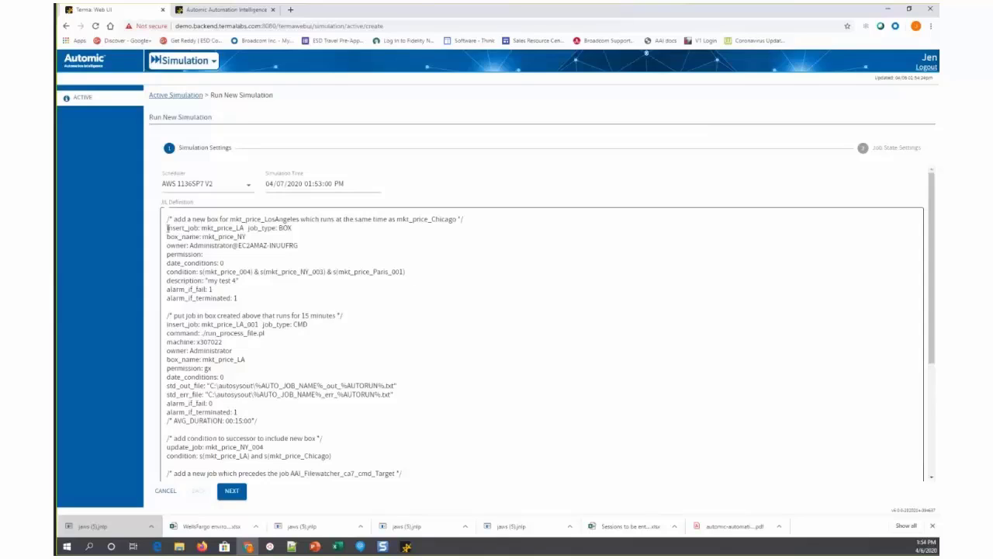
# Step: Examine the JIL definition's new mkt_price_LA box and job, average duration comment, start conditions and the mkt_price_NY_004 update
pyautogui.click(226, 225)
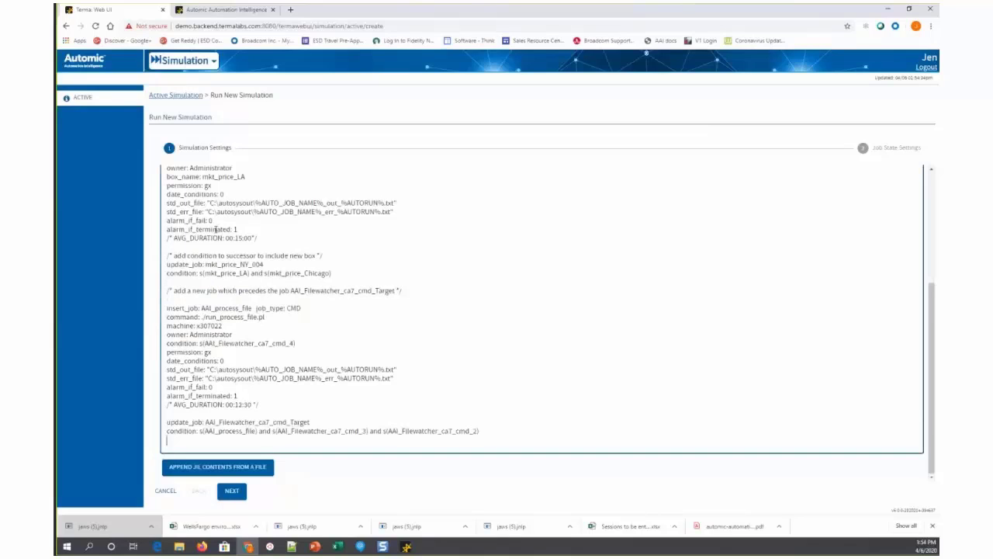
pyautogui.scroll(4, 264, 226)
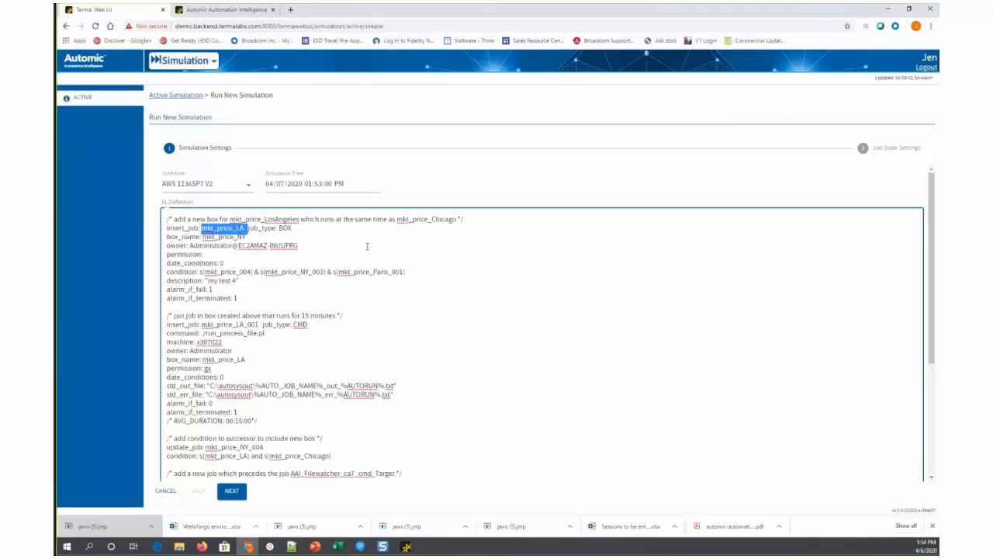
pyautogui.doubleClick(219, 325)
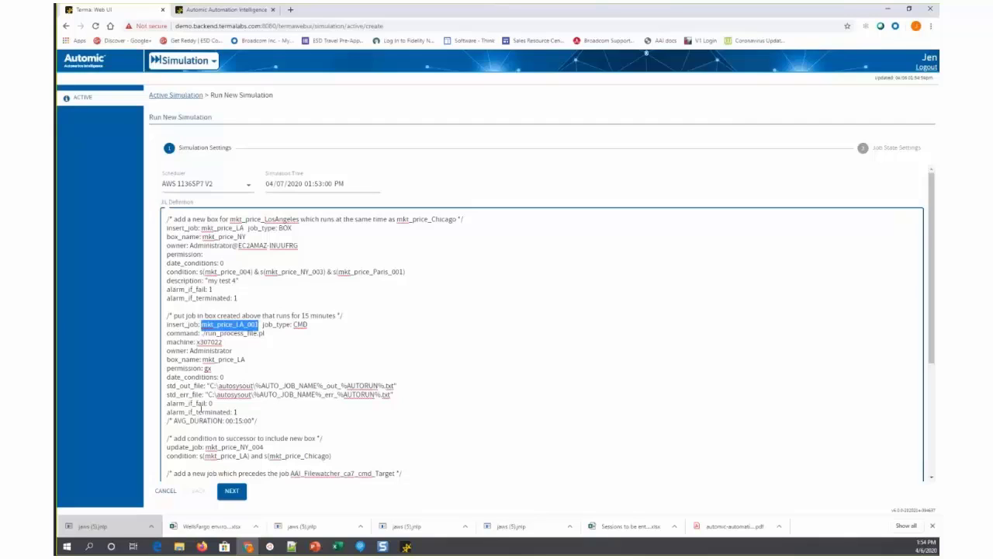
pyautogui.click(184, 419)
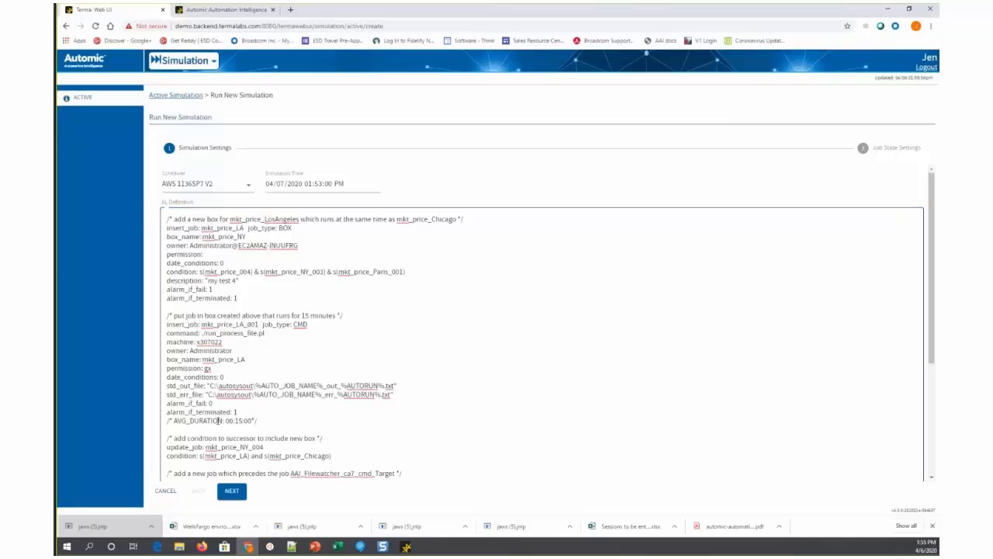
pyautogui.doubleClick(220, 419)
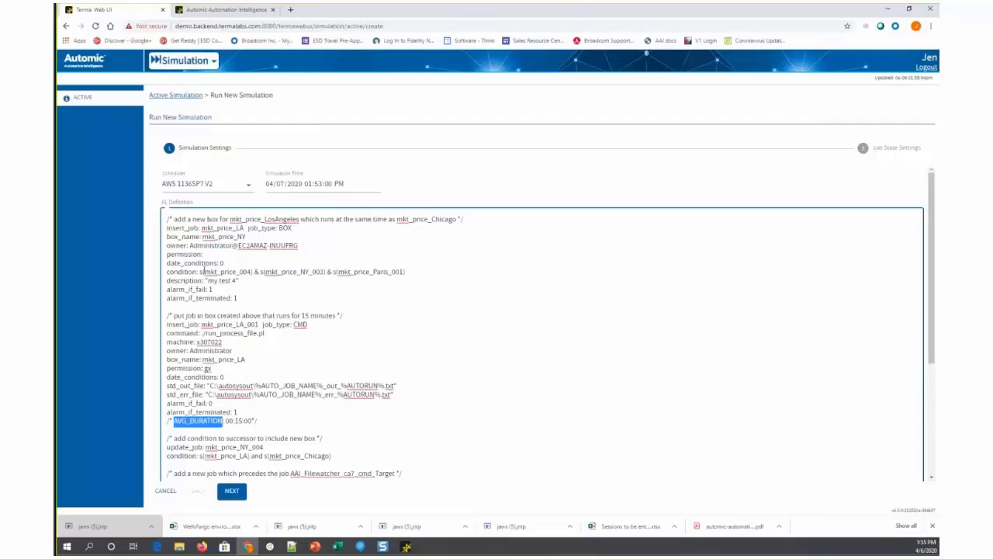
pyautogui.moveTo(199, 271); pyautogui.dragTo(422, 270)
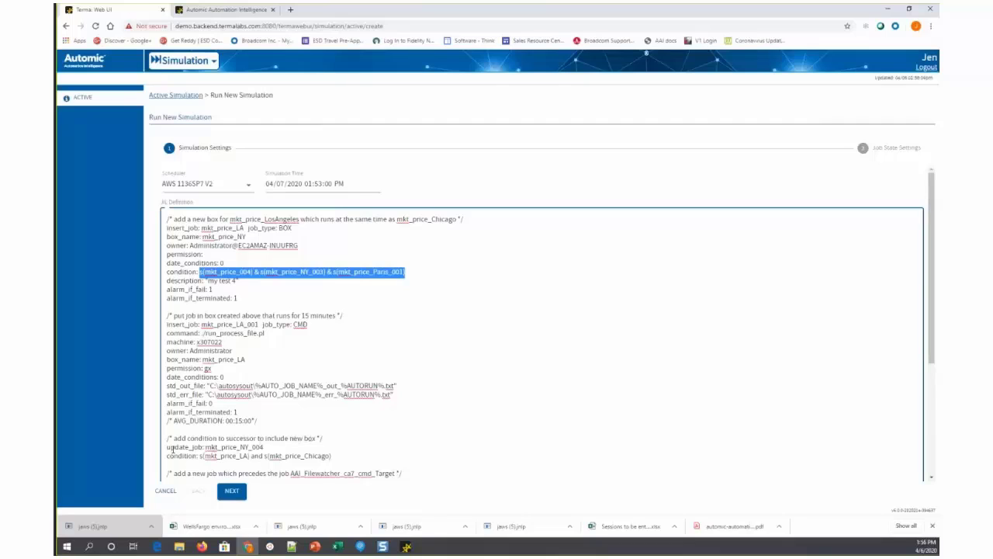
pyautogui.doubleClick(192, 445)
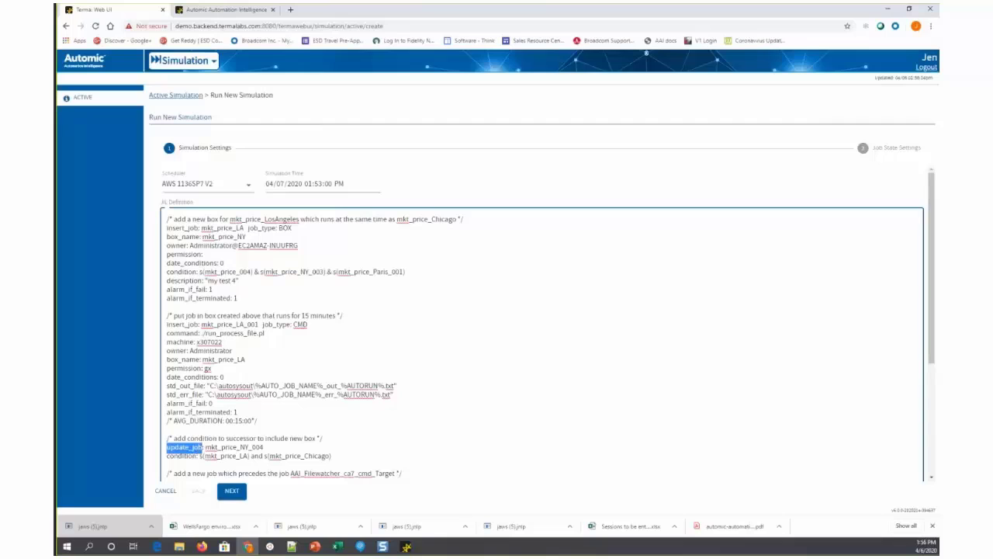
pyautogui.click(183, 456)
pyautogui.scroll(-1, 472, 303)
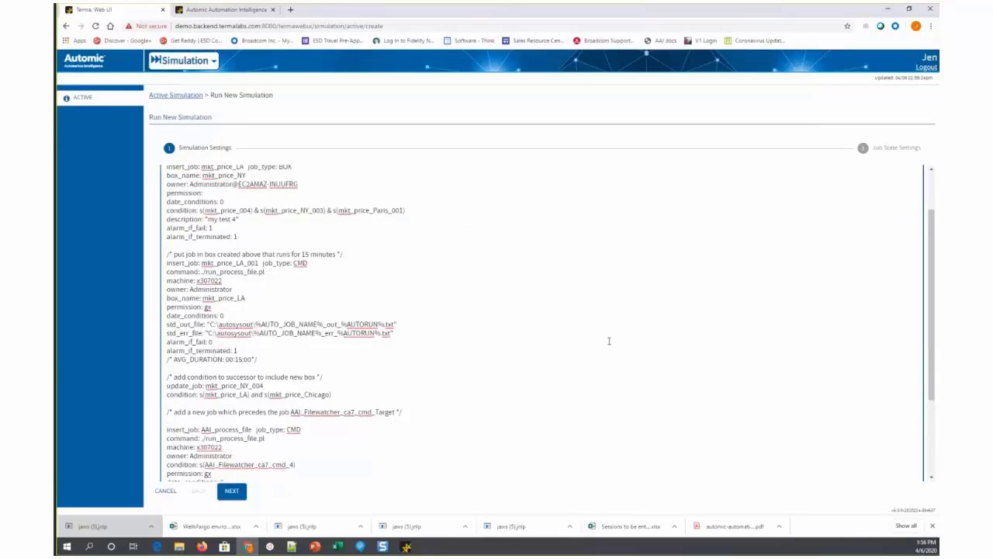
pyautogui.scroll(1, 483, 295)
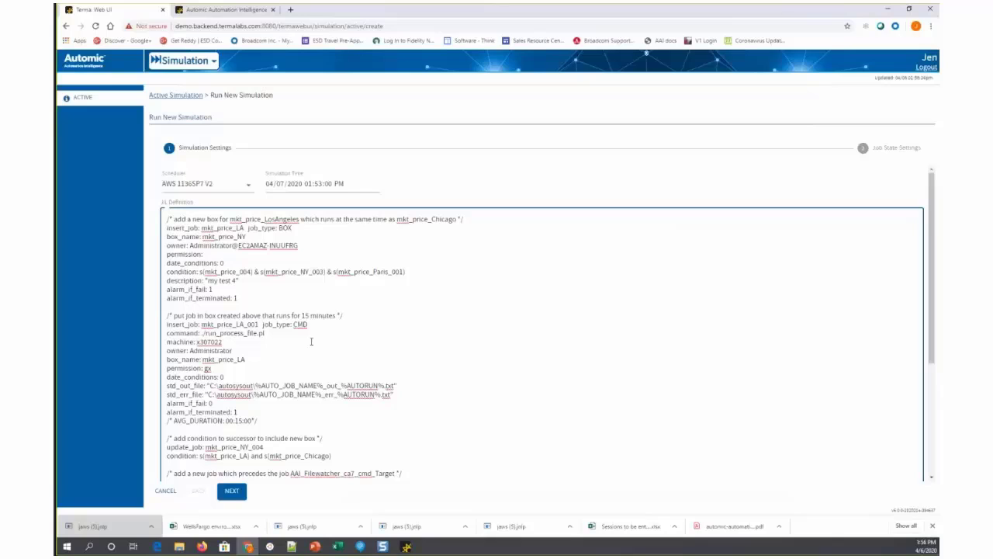
# Step: Proceed to the job state settings and add a global state rule that changes Failure to Success
pyautogui.click(232, 491)
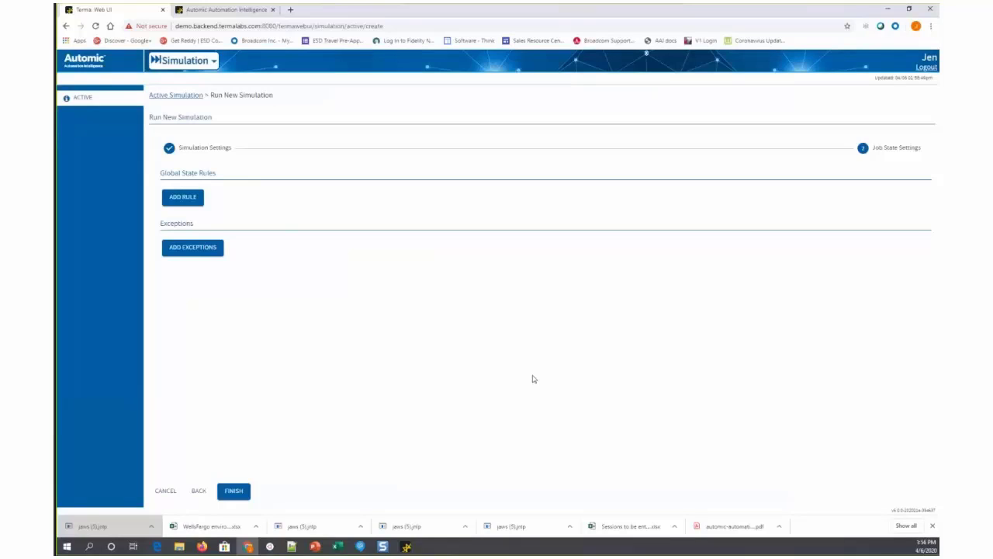
pyautogui.click(187, 198)
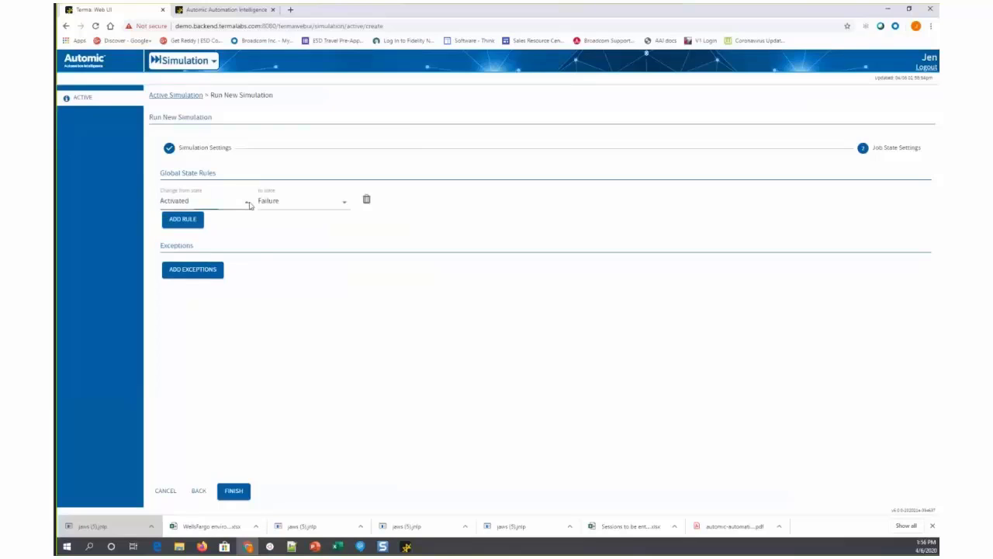
pyautogui.click(249, 205)
pyautogui.click(186, 220)
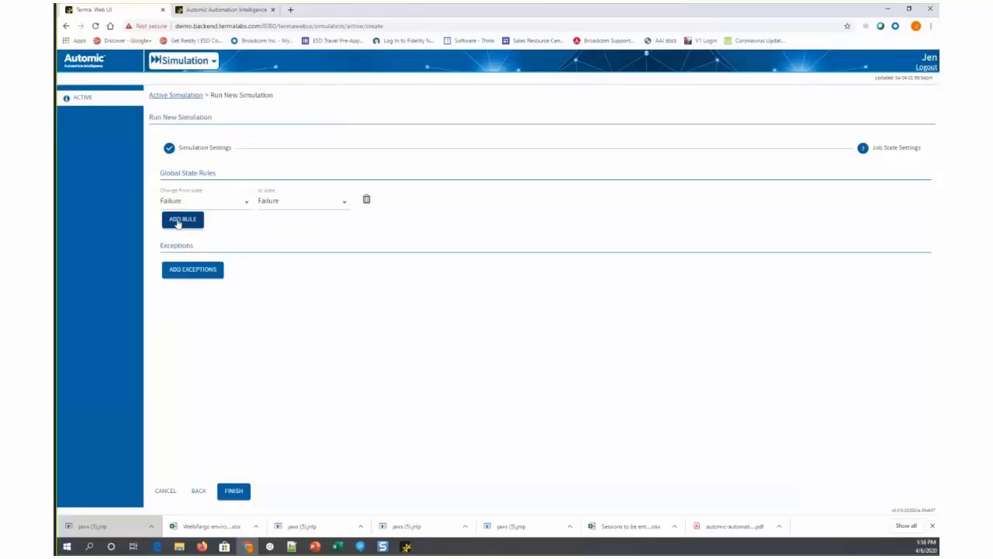
pyautogui.click(283, 205)
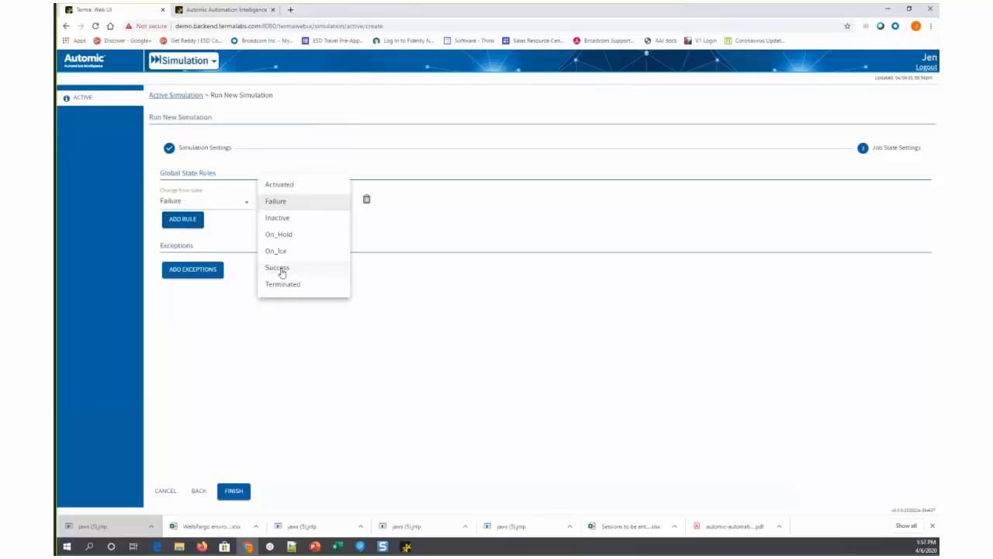
pyautogui.click(281, 268)
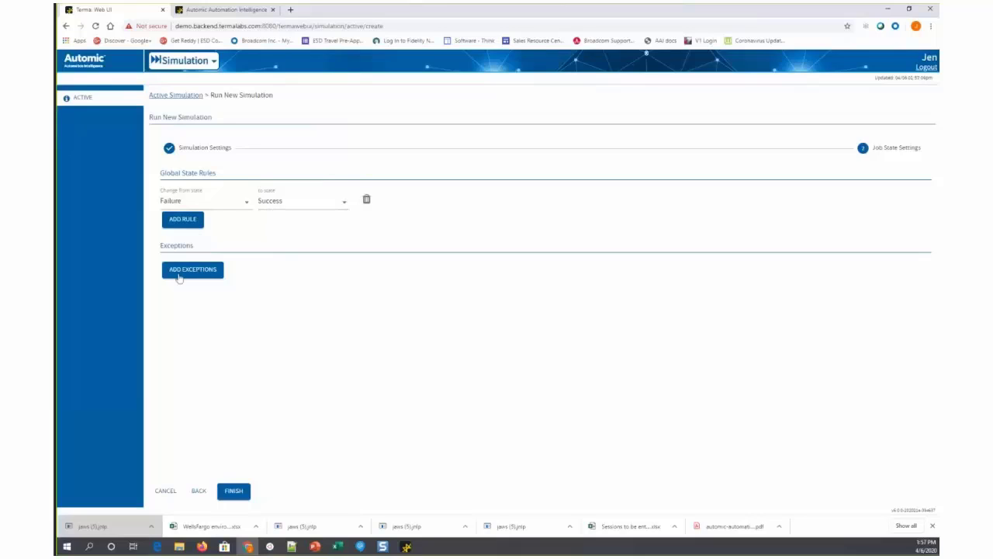
# Step: Submit the new simulation, acknowledge its submission and check the elapsed time of the active simulation
pyautogui.click(239, 495)
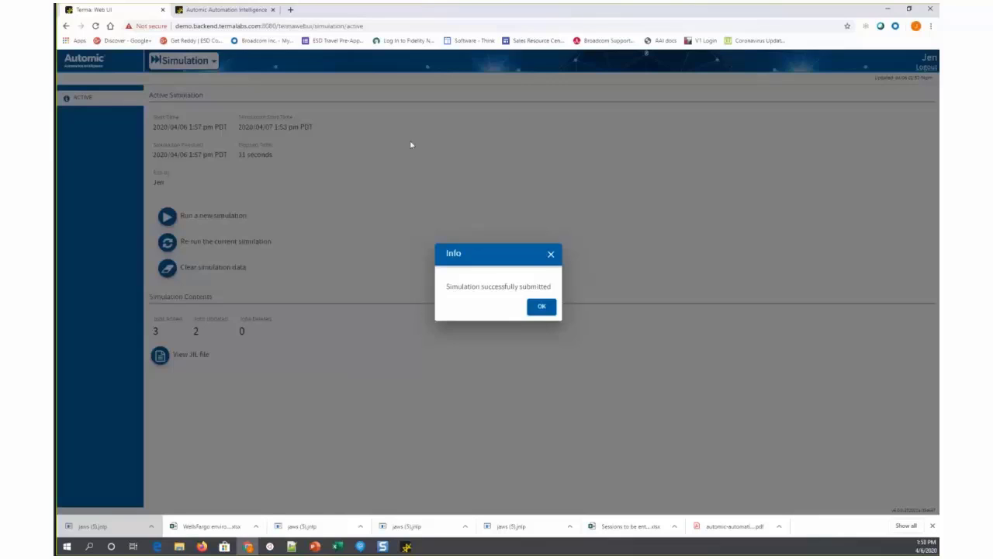
pyautogui.click(541, 310)
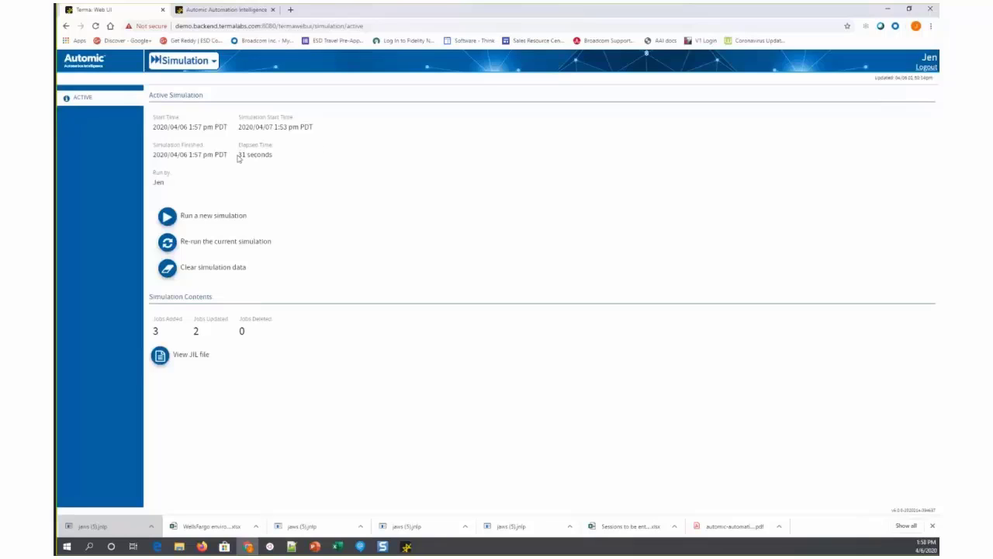
pyautogui.moveTo(238, 153); pyautogui.dragTo(273, 155)
pyautogui.click(292, 157)
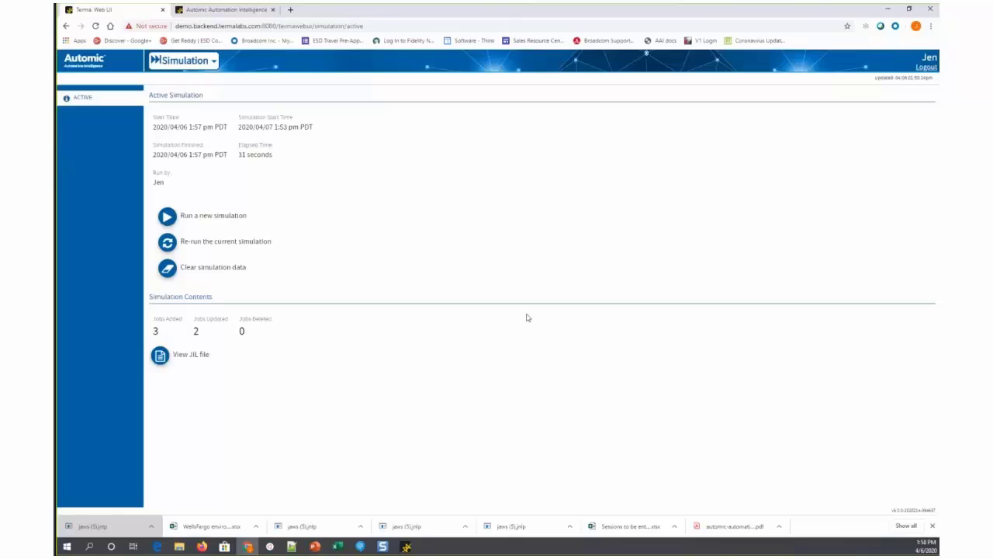
# Step: Switch to the Automic Automation Intelligence desktop client and view the in-progress Market Pricing run from the monitored Market Price Simulations list
pyautogui.click(408, 547)
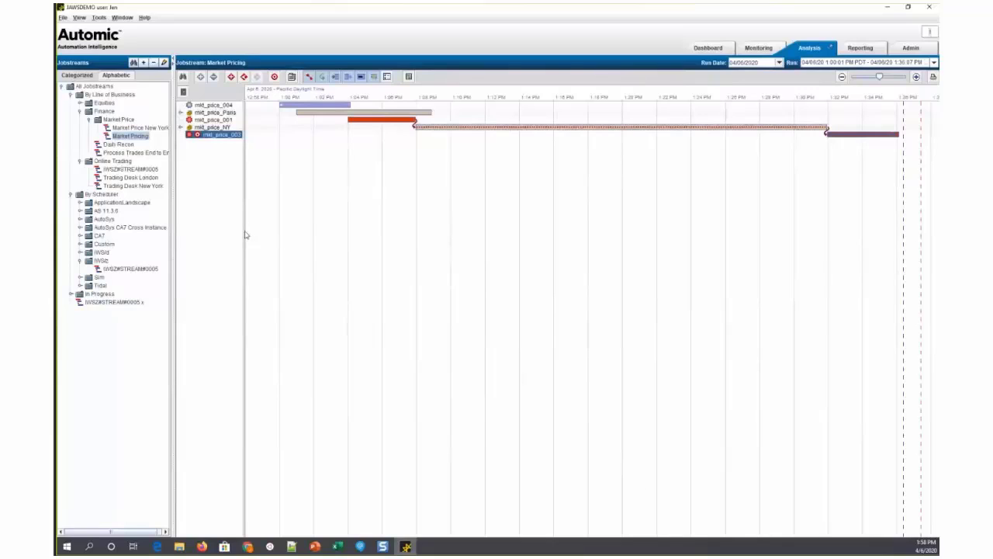
pyautogui.moveTo(246, 235); pyautogui.dragTo(281, 237)
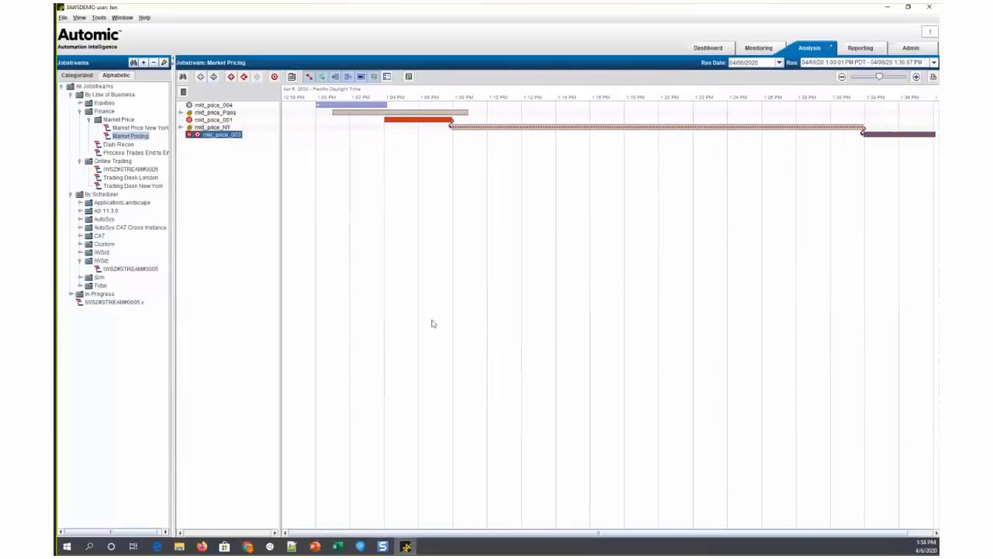
pyautogui.click(759, 48)
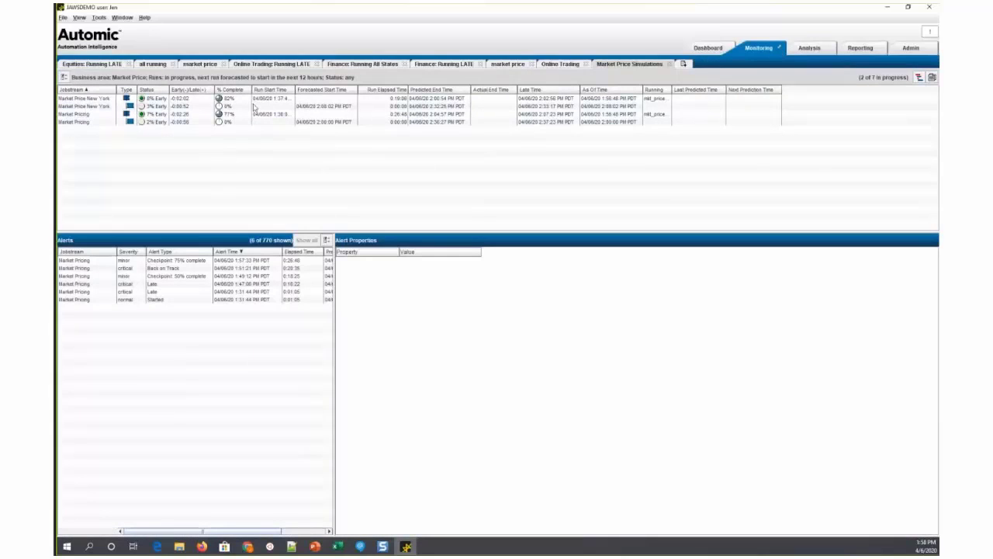
pyautogui.click(77, 114)
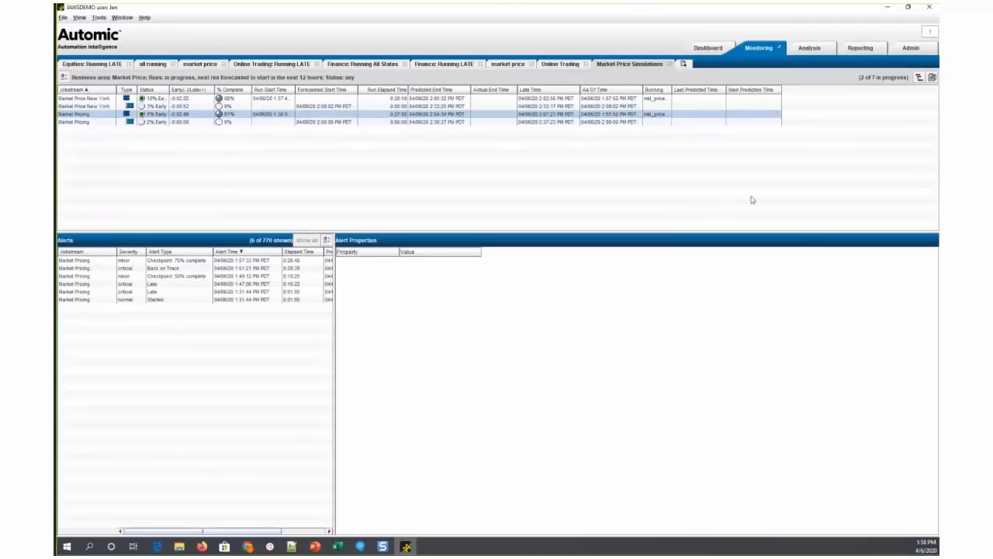
pyautogui.click(919, 79)
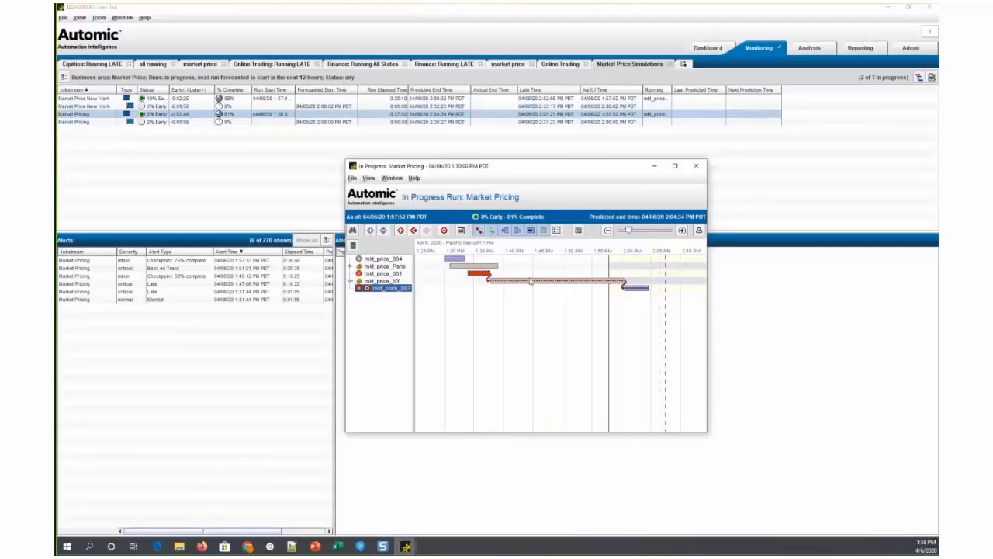
# Step: Expand the mkt_price_NY box, examine the in-progress run's jobs through mkt_price_NY_004, and close the run window
pyautogui.click(351, 281)
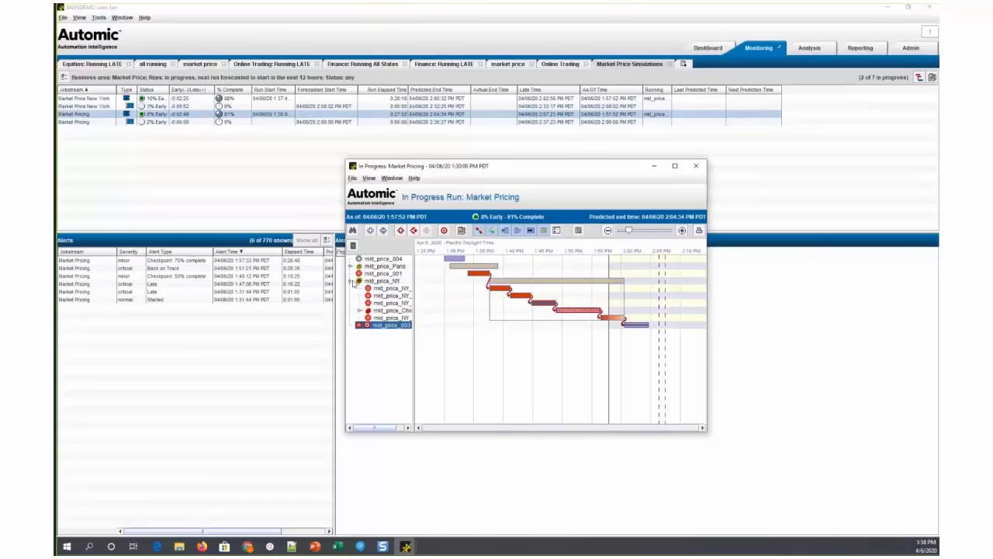
pyautogui.click(614, 320)
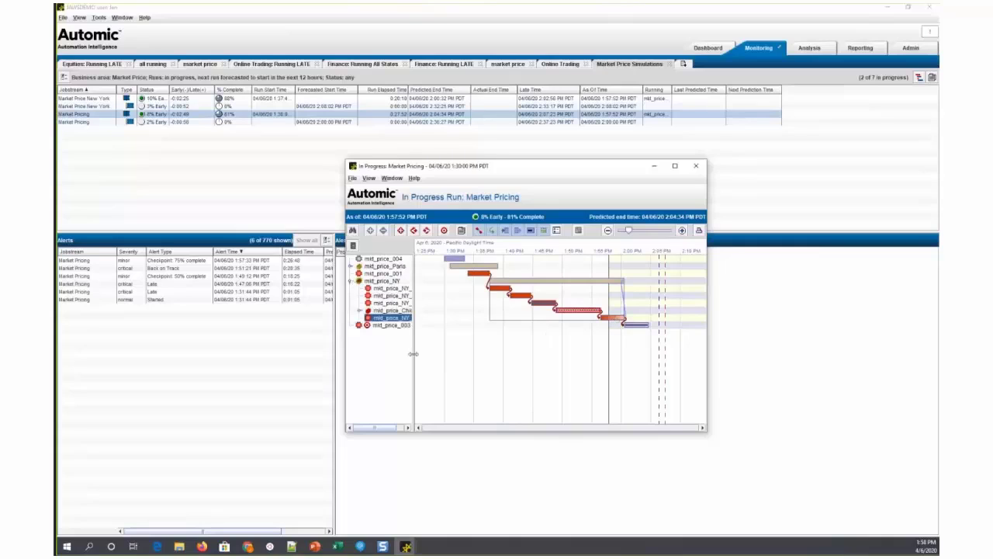
pyautogui.moveTo(414, 354); pyautogui.dragTo(447, 340)
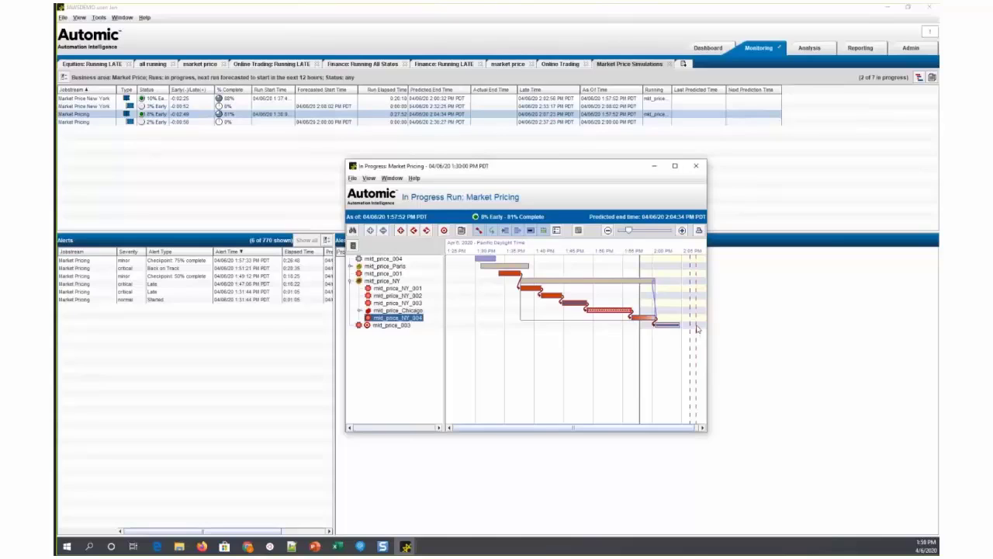
pyautogui.click(695, 166)
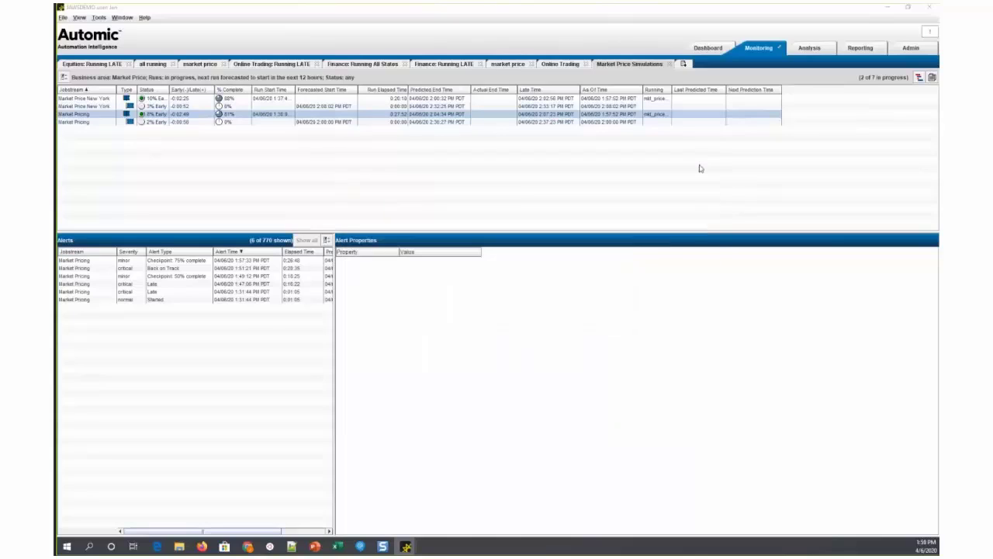
# Step: Include simulated jobstream runs in the Market Price Simulations filter, showing only the next simulated run
pyautogui.click(151, 122)
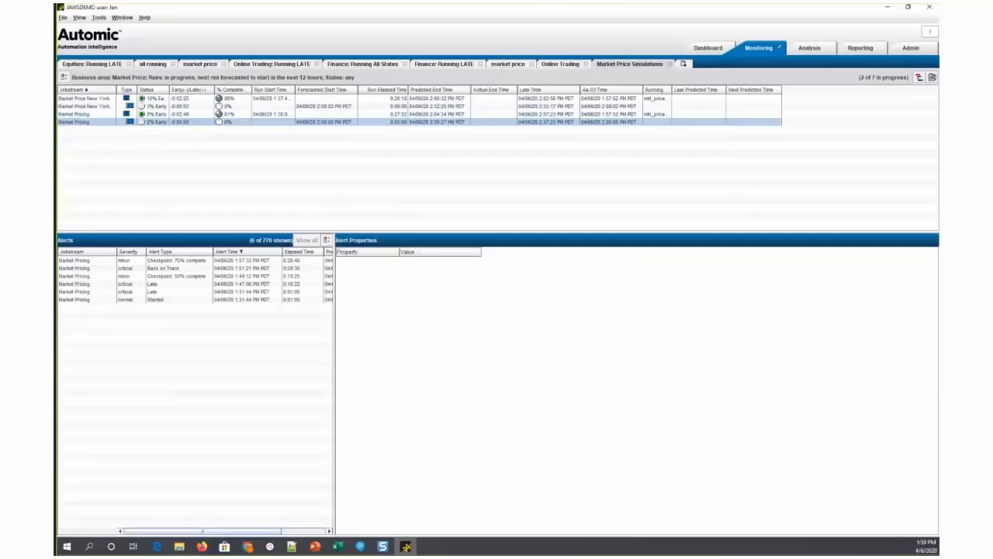
pyautogui.click(64, 78)
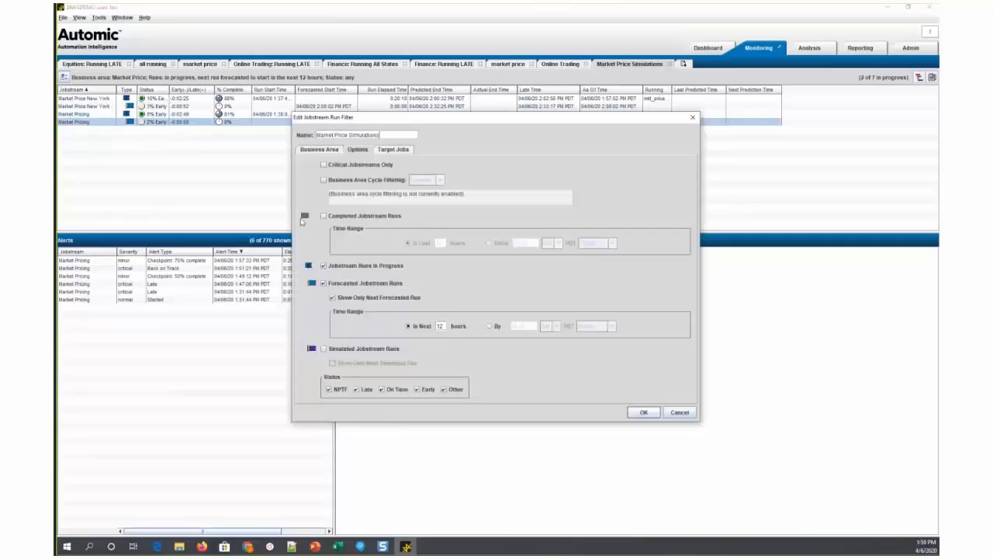
pyautogui.click(338, 353)
pyautogui.click(376, 365)
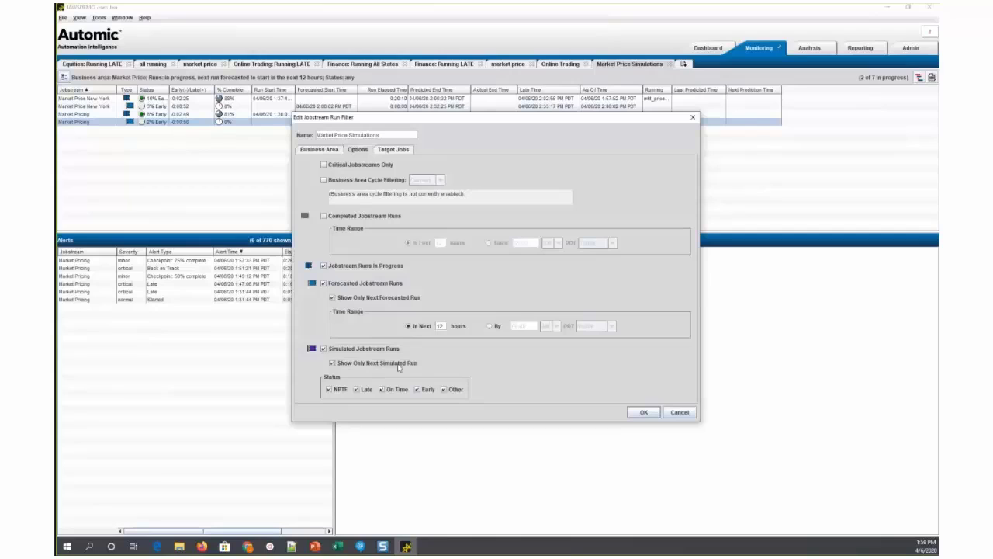
pyautogui.click(643, 412)
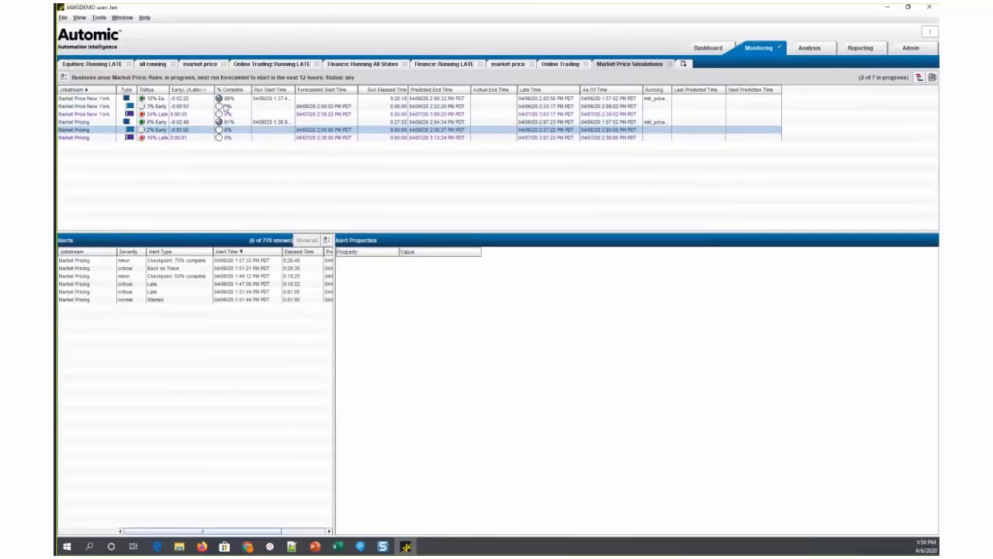
# Step: Open the simulated April 7 run and the forecasted April 6 run of Market Pricing in separate windows
pyautogui.click(84, 138)
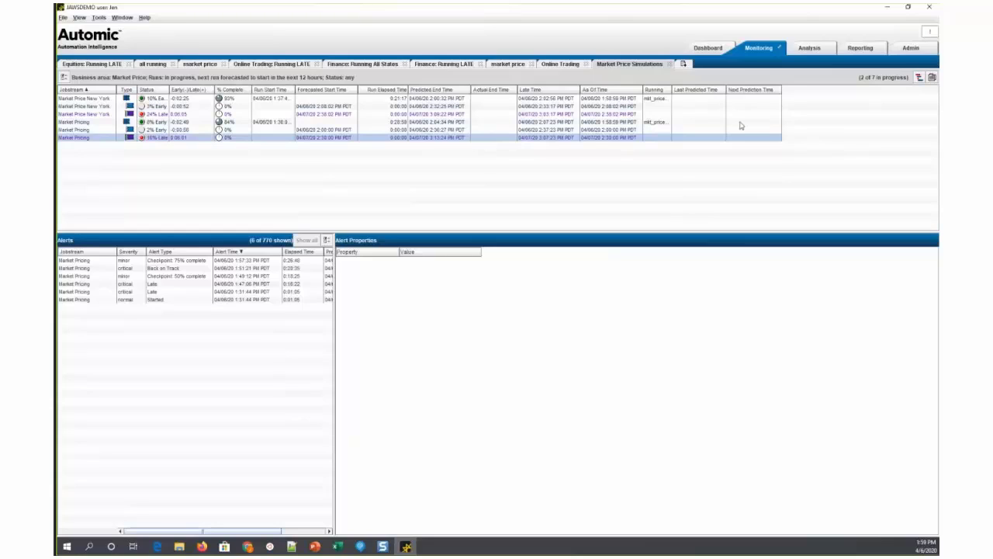
pyautogui.click(921, 79)
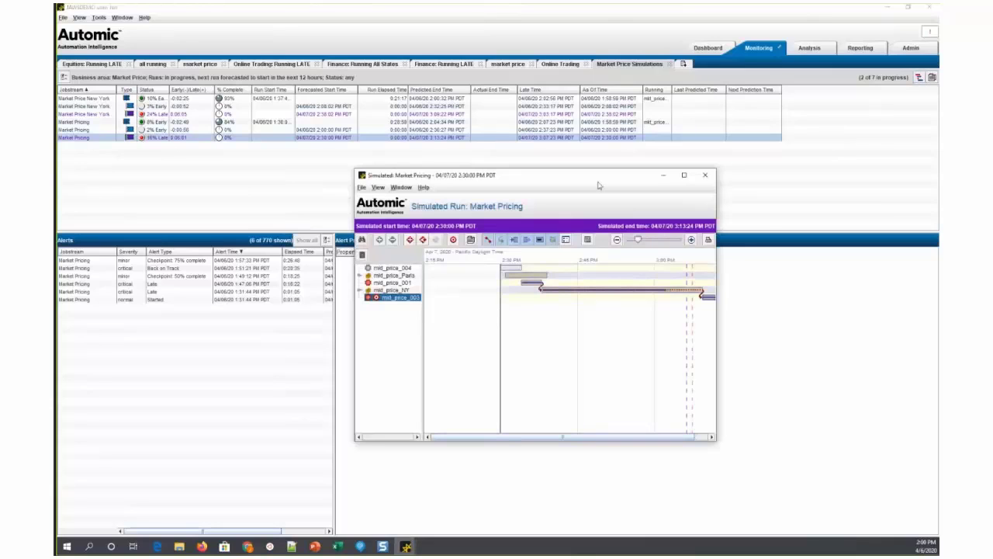
pyautogui.click(90, 130)
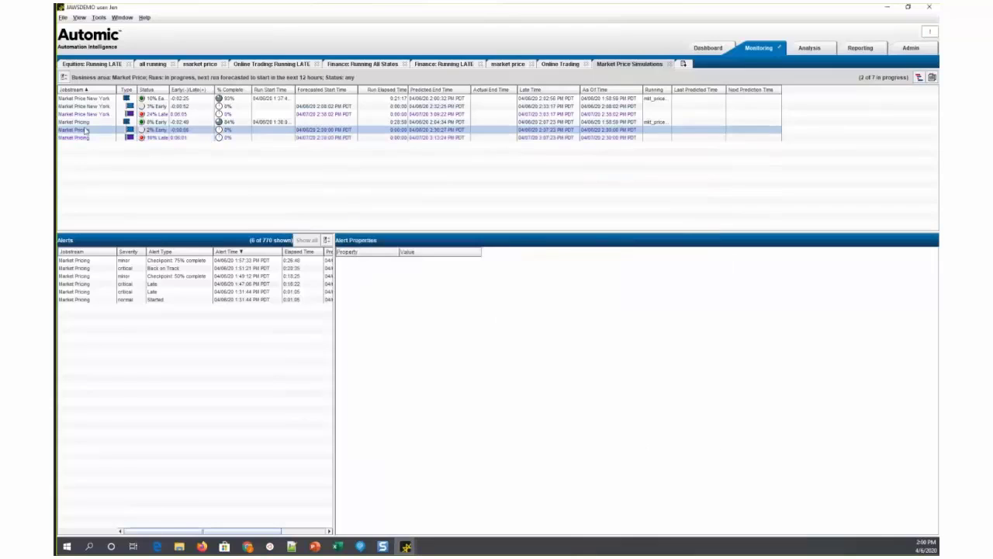
pyautogui.click(922, 79)
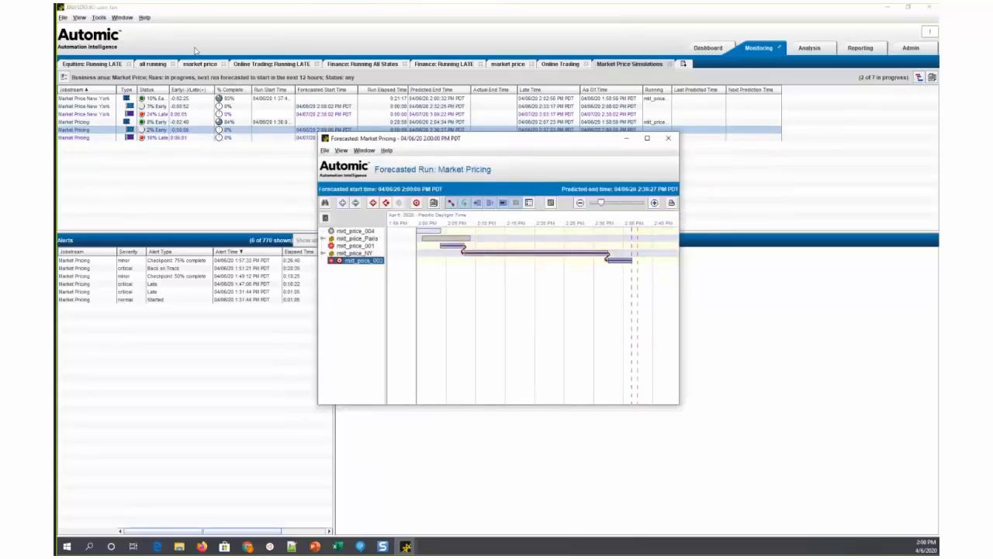
# Step: Minimize the main client window and arrange the enlarged forecasted and simulated Market Pricing runs side by side, with the forecast first
pyautogui.click(889, 9)
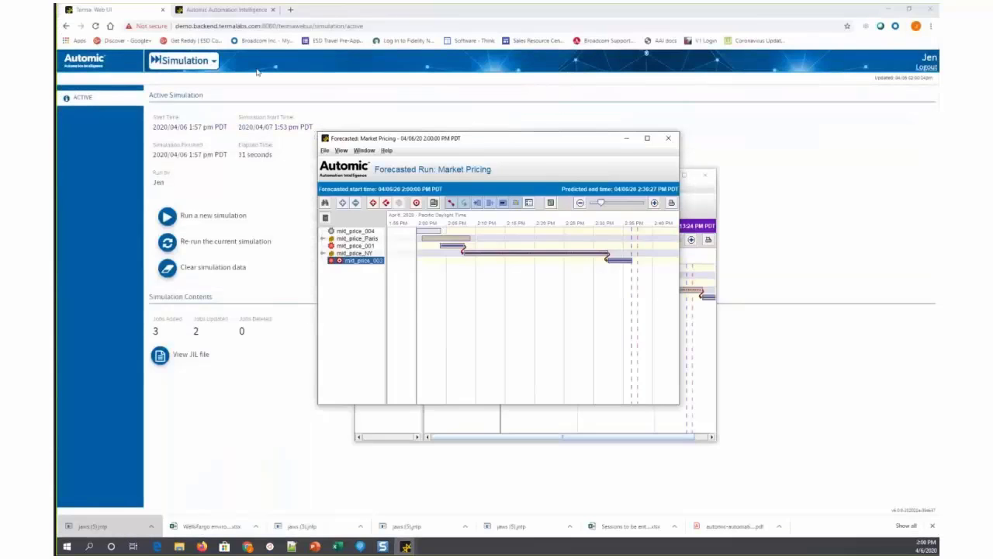
pyautogui.moveTo(512, 140); pyautogui.dragTo(257, 69)
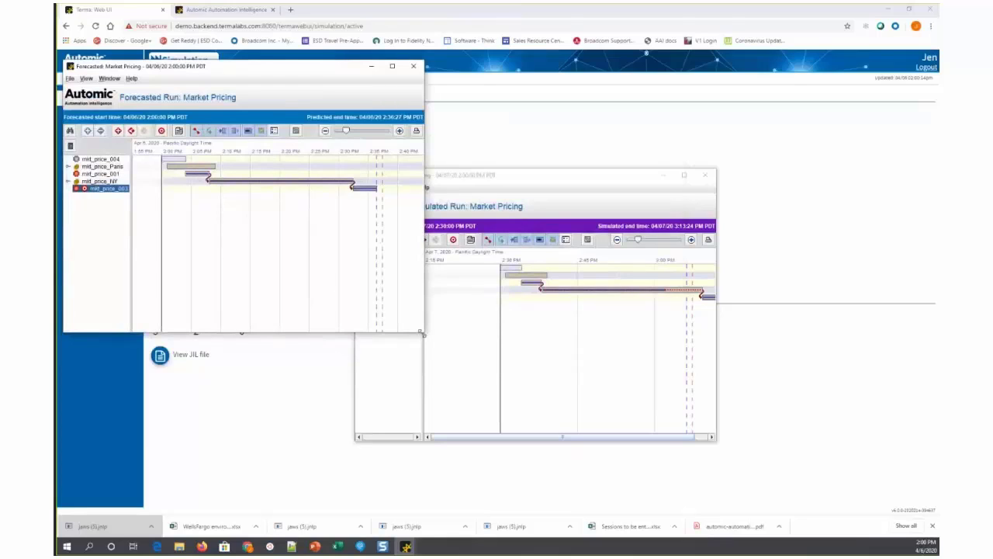
pyautogui.moveTo(424, 332); pyautogui.dragTo(453, 446)
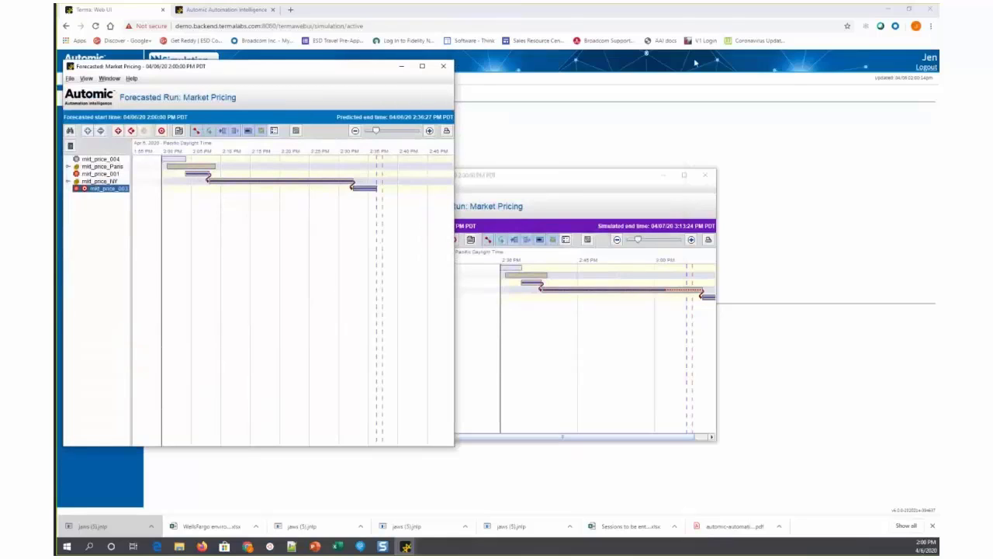
pyautogui.moveTo(590, 174); pyautogui.dragTo(693, 67)
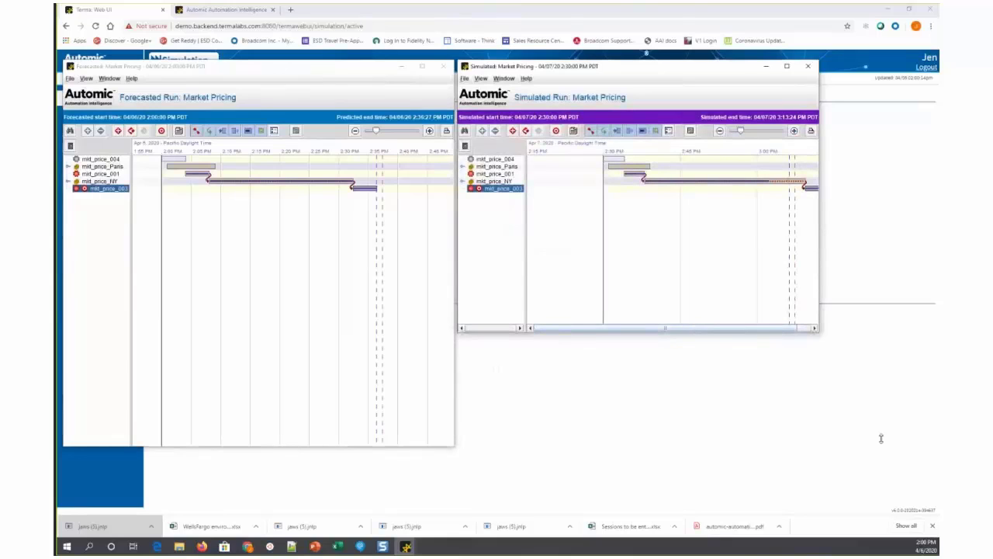
pyautogui.moveTo(818, 332); pyautogui.dragTo(818, 447)
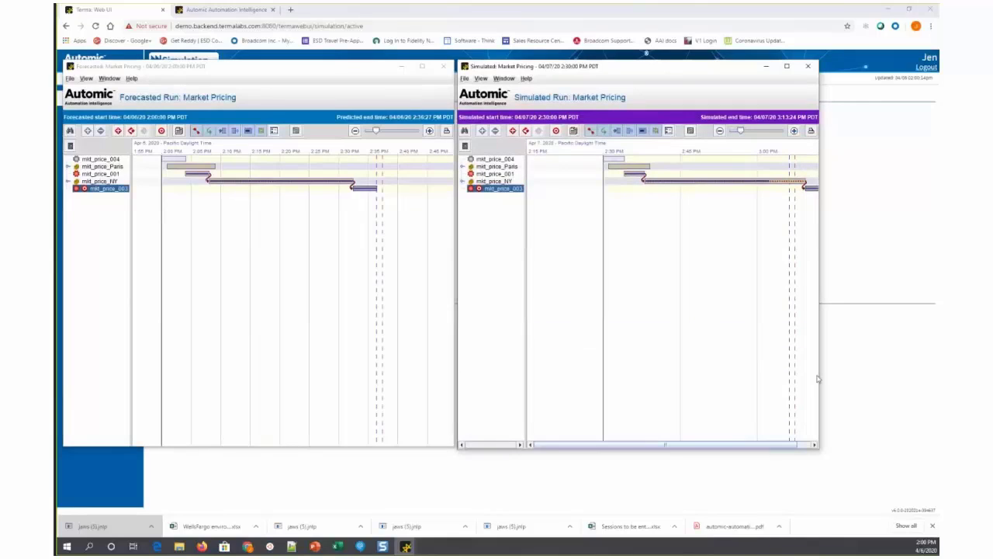
pyautogui.moveTo(817, 379); pyautogui.dragTo(934, 342)
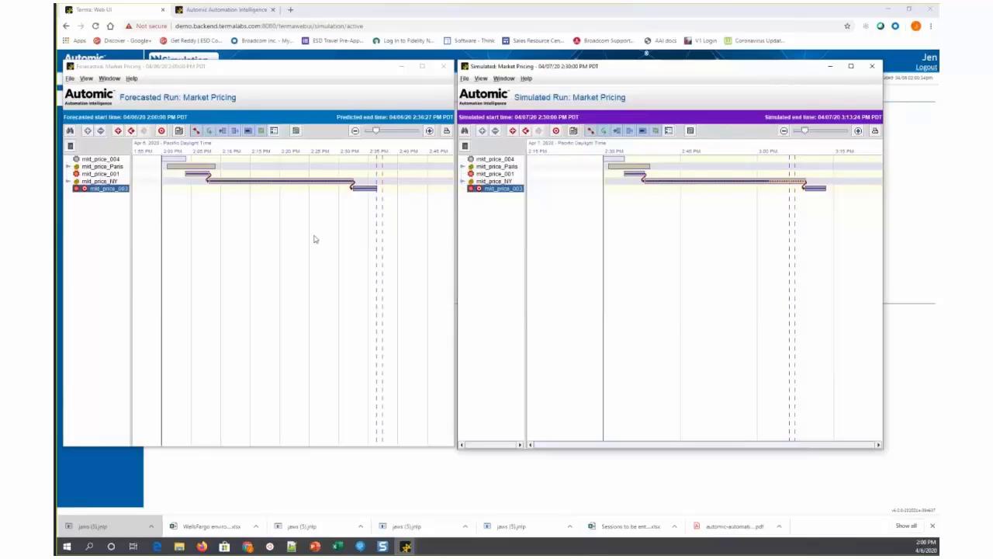
# Step: Compare the expanded mkt_price_NY box in both runs with full job names shown, and expand the simulated SIM_mkt_price_LA box
pyautogui.click(68, 182)
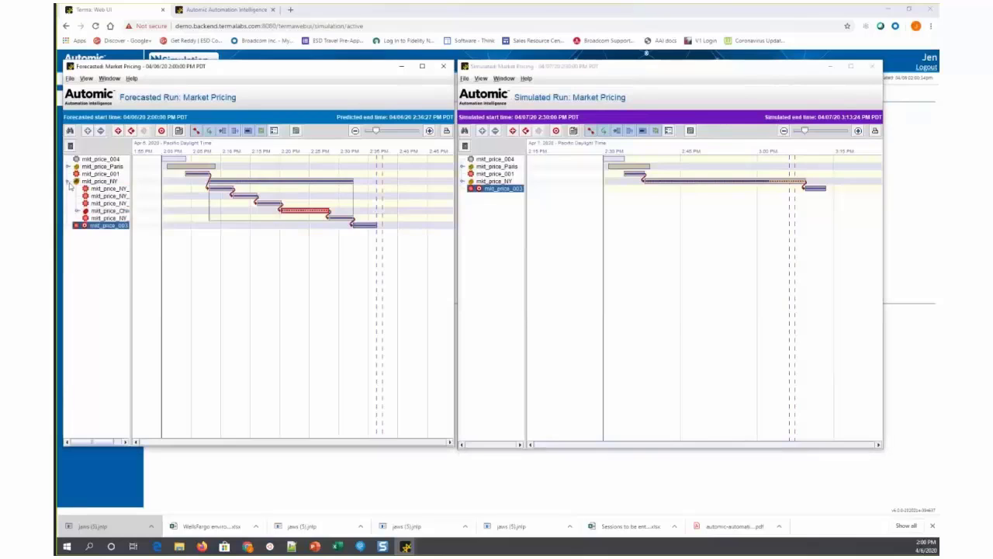
pyautogui.click(462, 181)
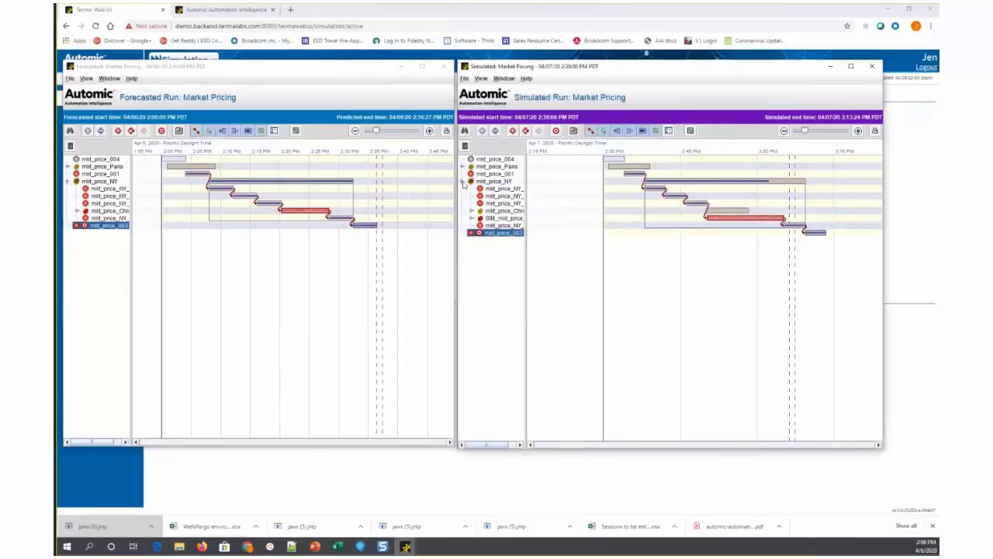
pyautogui.moveTo(526, 247); pyautogui.dragTo(558, 256)
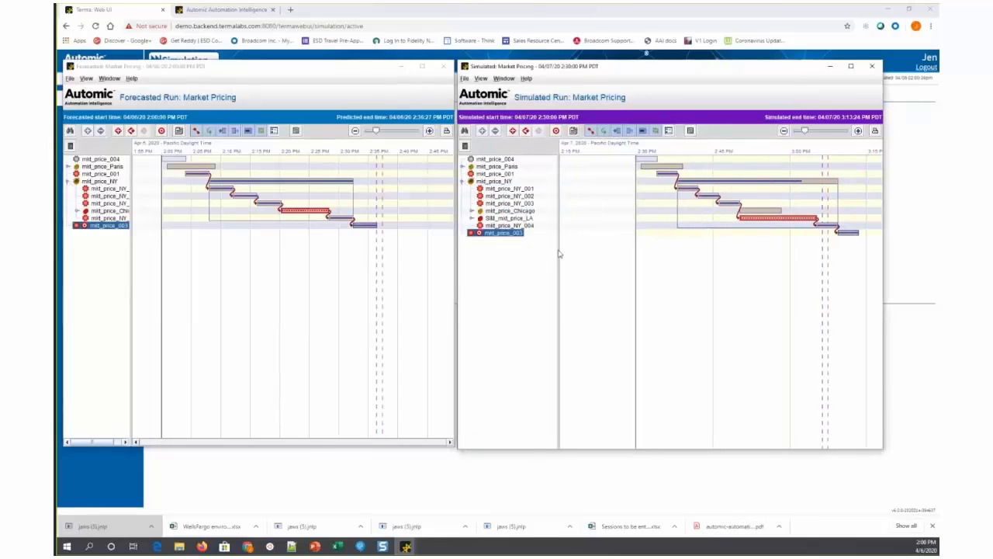
pyautogui.click(526, 219)
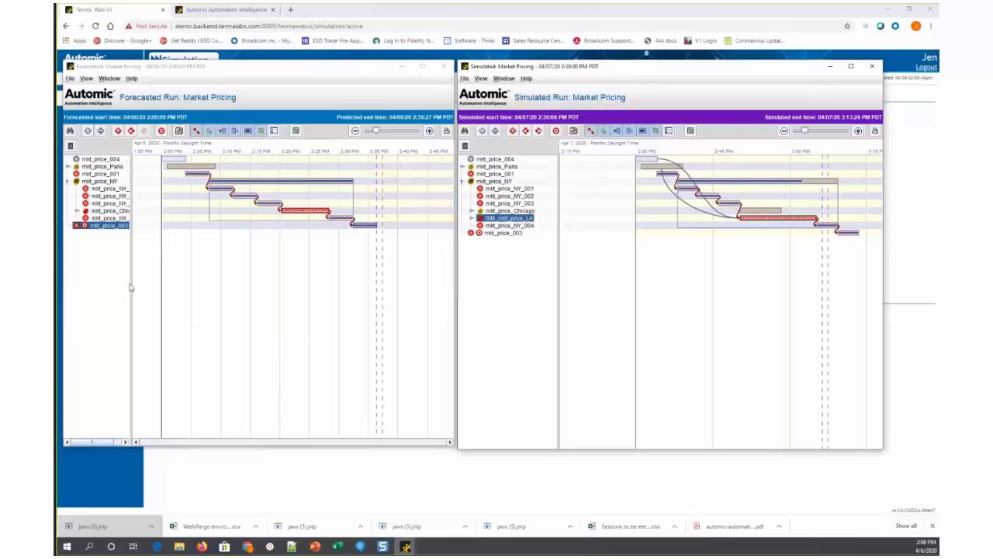
pyautogui.moveTo(130, 287); pyautogui.dragTo(155, 291)
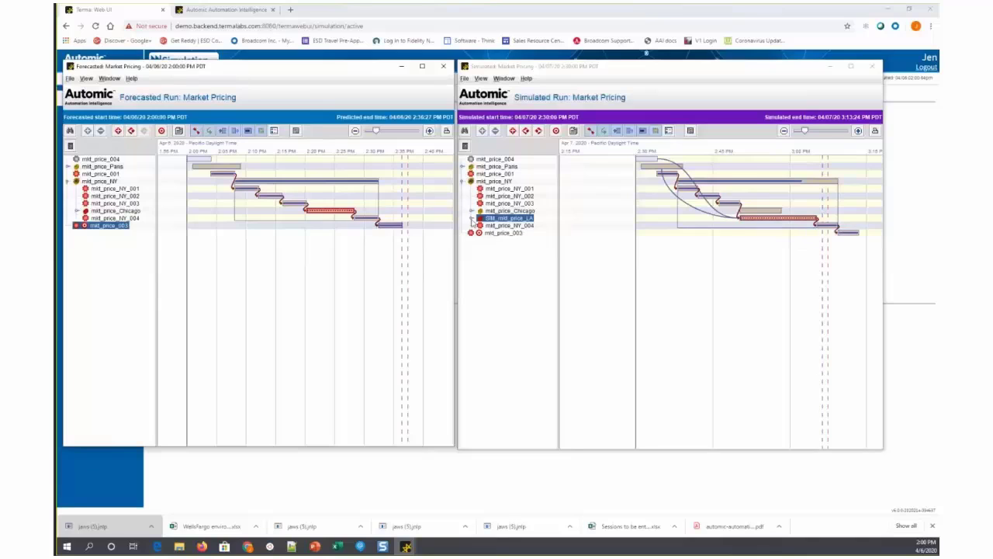
pyautogui.click(471, 222)
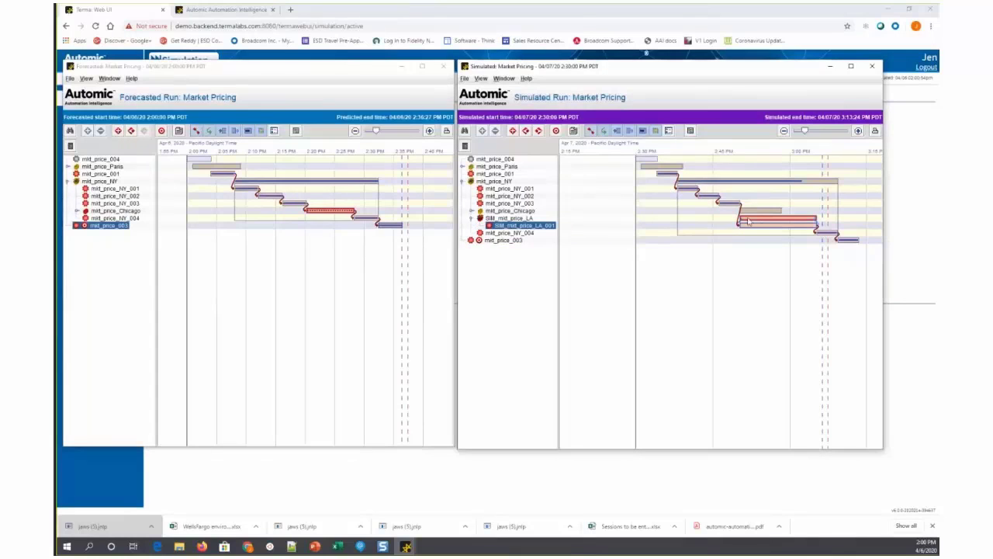
# Step: View the job details of SIM_mkt_price_LA_001 and check its predicted start and end times in the simulated run
pyautogui.rightClick(539, 226)
pyautogui.click(548, 230)
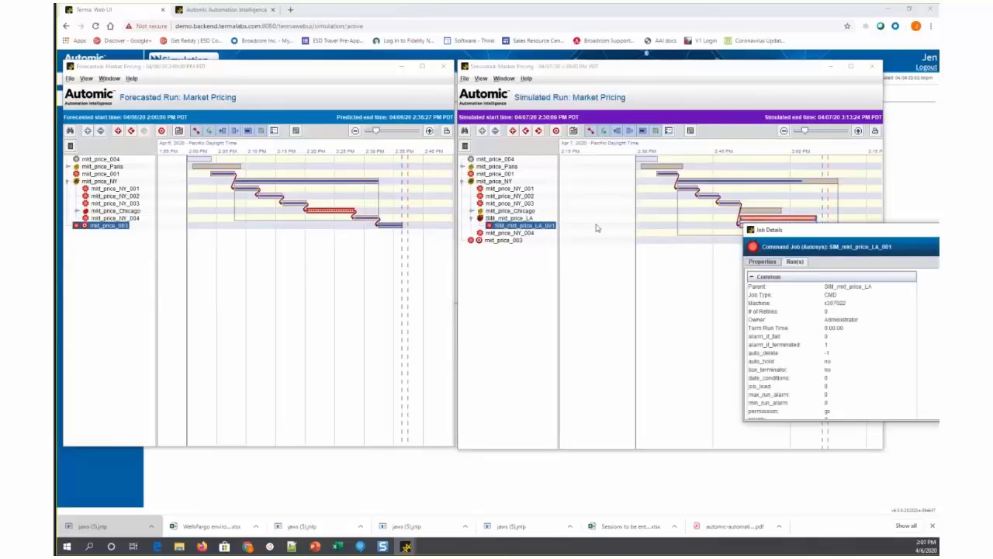
pyautogui.click(509, 308)
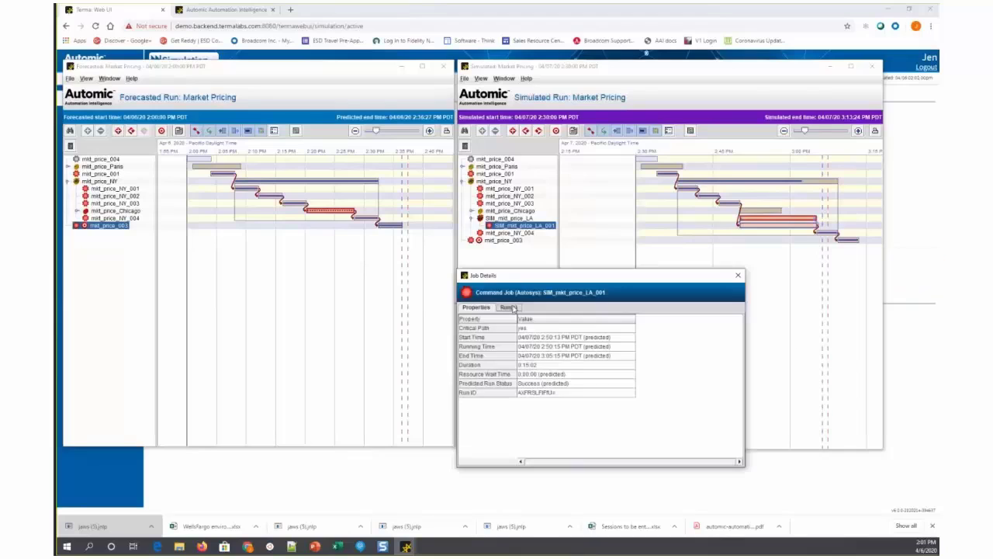
pyautogui.click(563, 338)
pyautogui.click(566, 356)
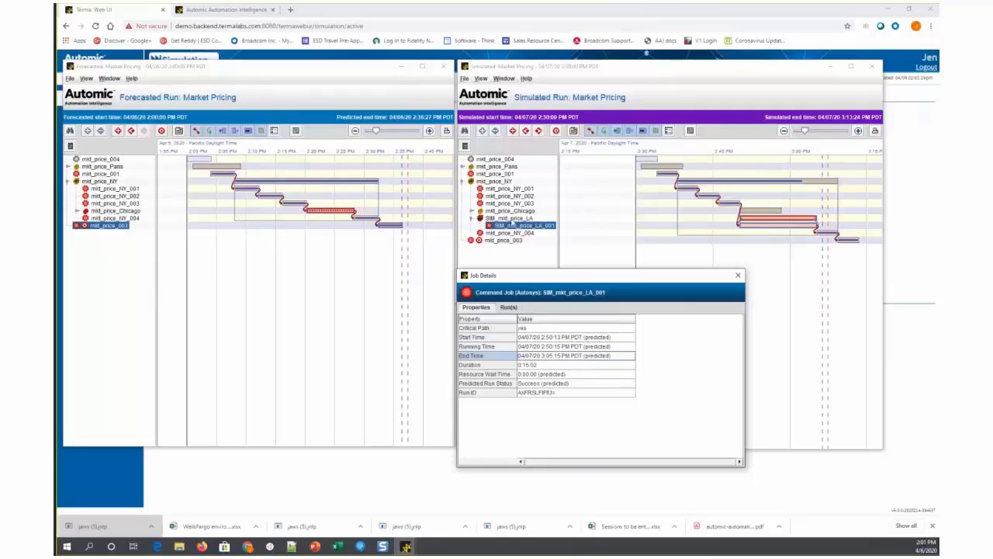
# Step: Compare the details of SIM_mkt_price_LA and mkt_price_Chicago, collapse the LA box and check the simulated run's late time
pyautogui.click(510, 219)
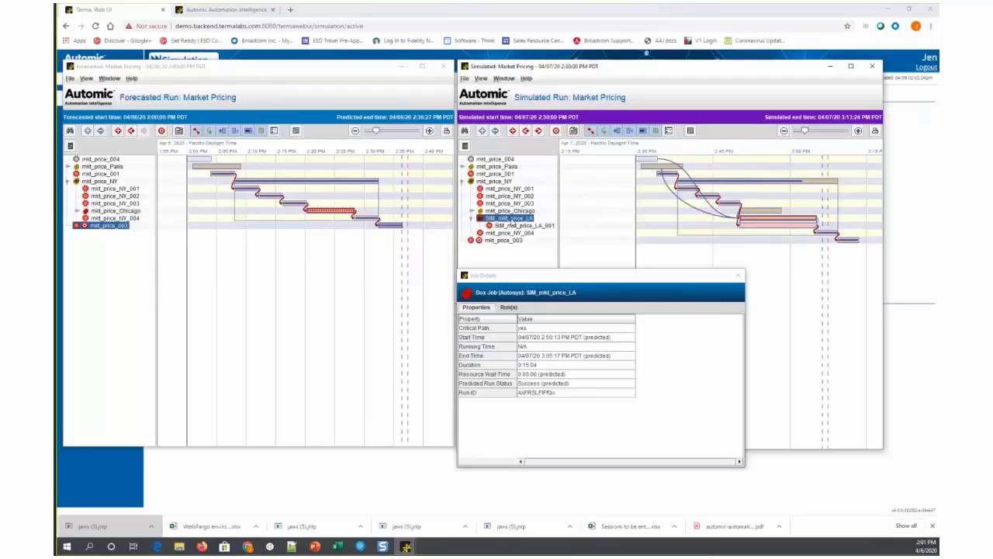
pyautogui.press('Up')
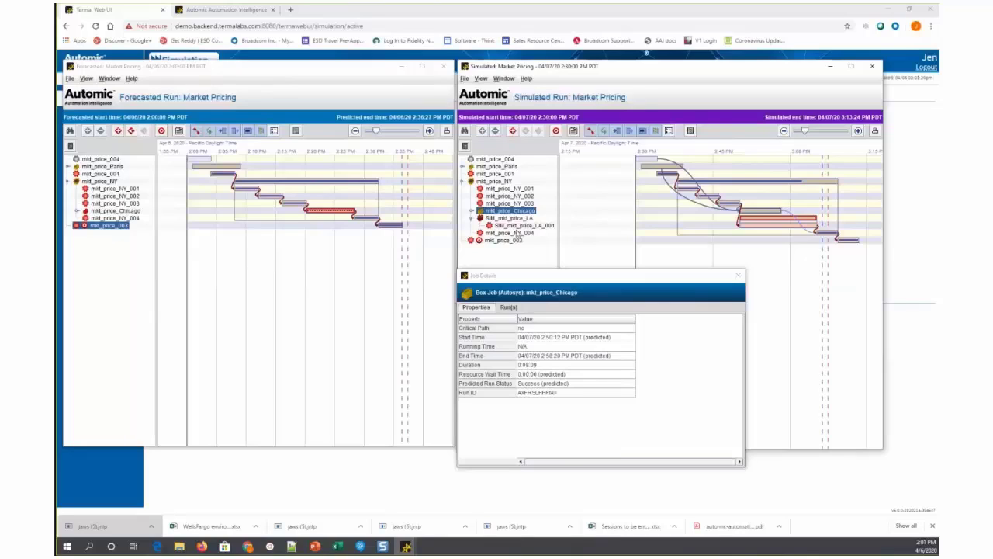
pyautogui.click(471, 220)
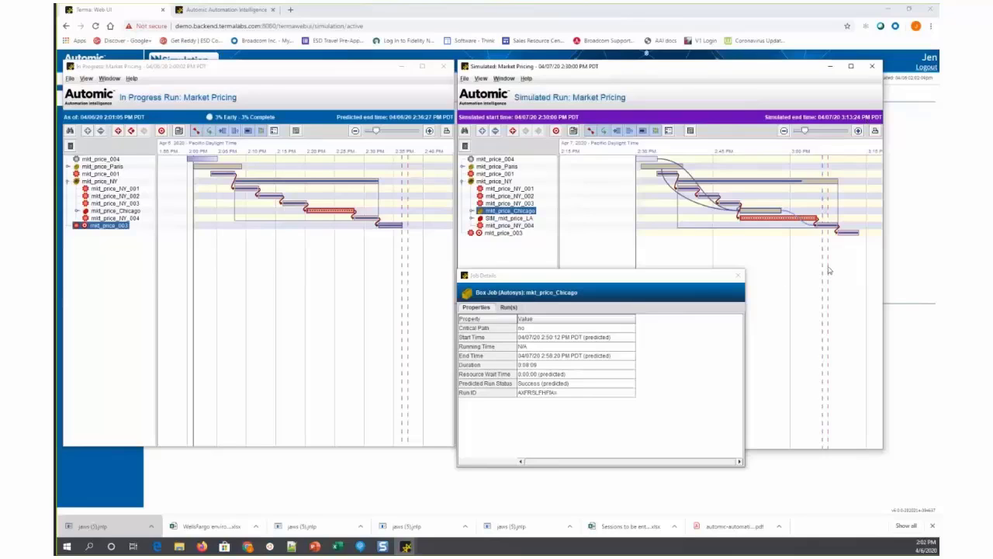
pyautogui.moveTo(828, 270)
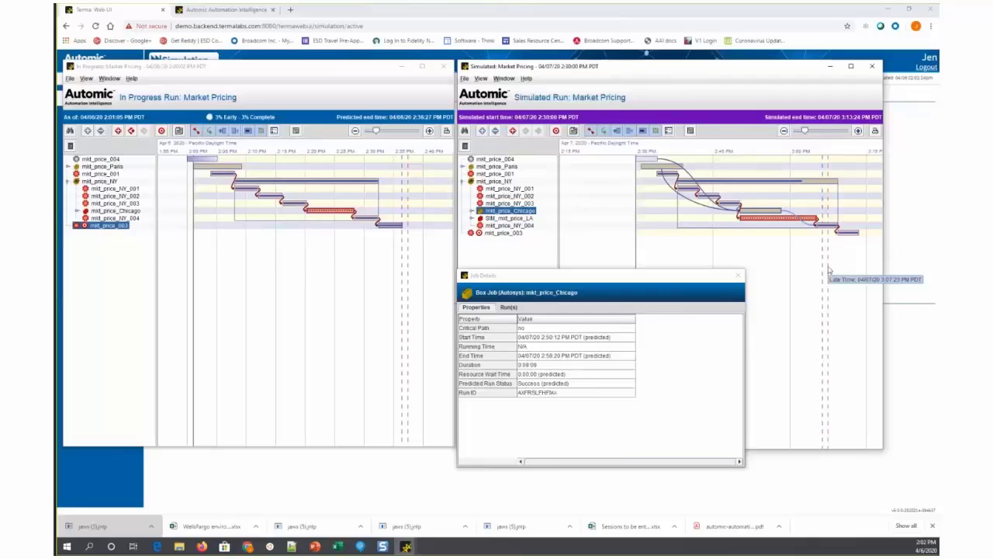